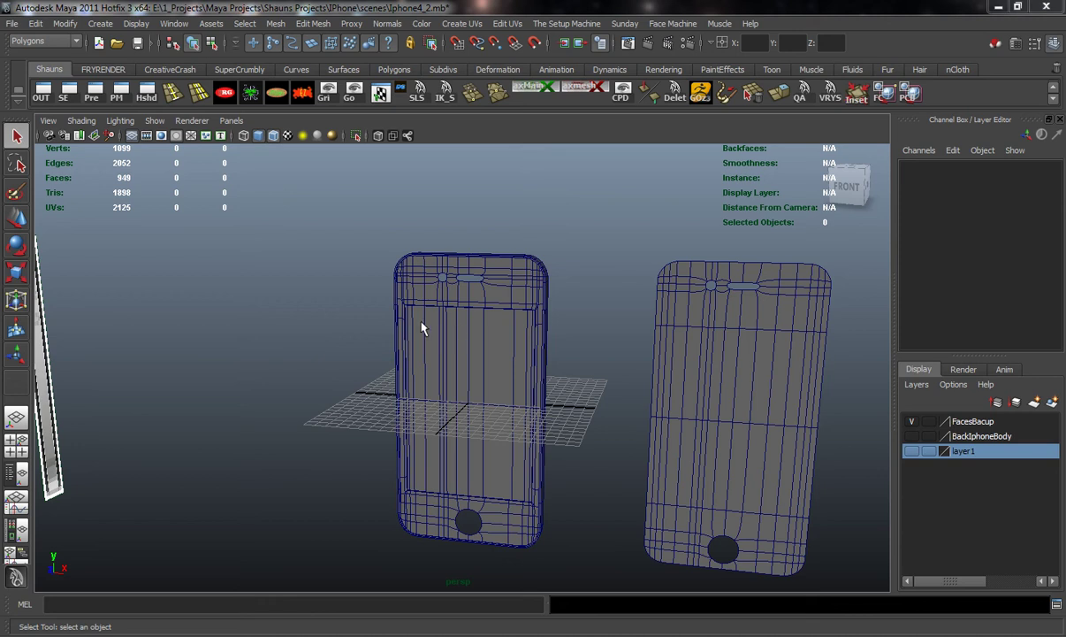
# - Examine the phone body and the backup face mesh beside it from several angles
pyautogui.keyDown('alt'); pyautogui.moveTo(369, 334); pyautogui.dragTo(449, 285); pyautogui.keyUp('alt')
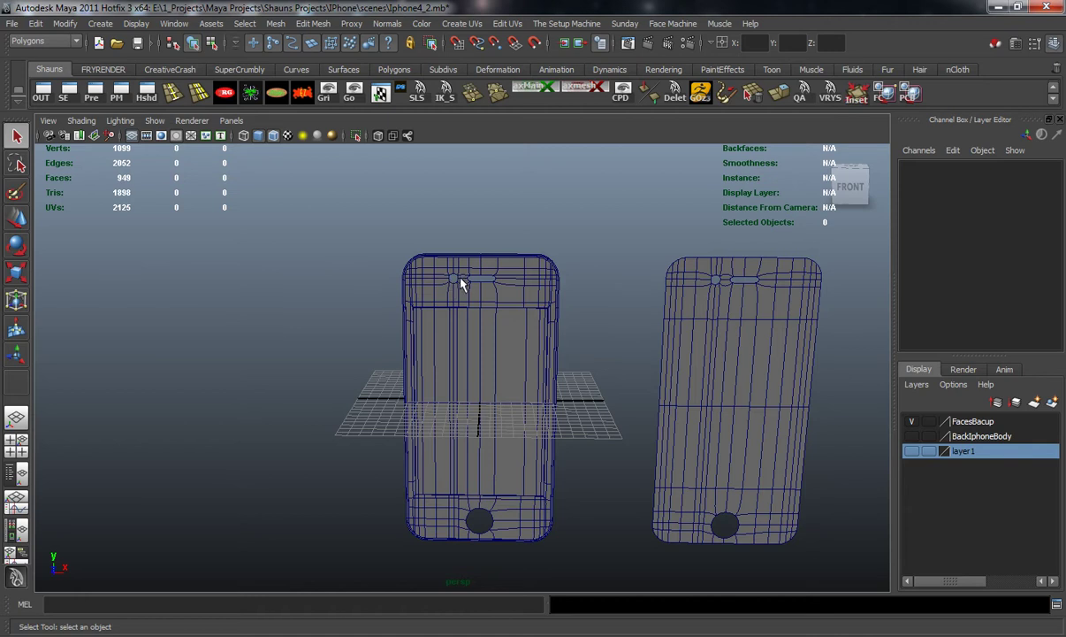
pyautogui.keyDown('alt'); pyautogui.moveTo(478, 511); pyautogui.dragTo(507, 522); pyautogui.keyUp('alt')
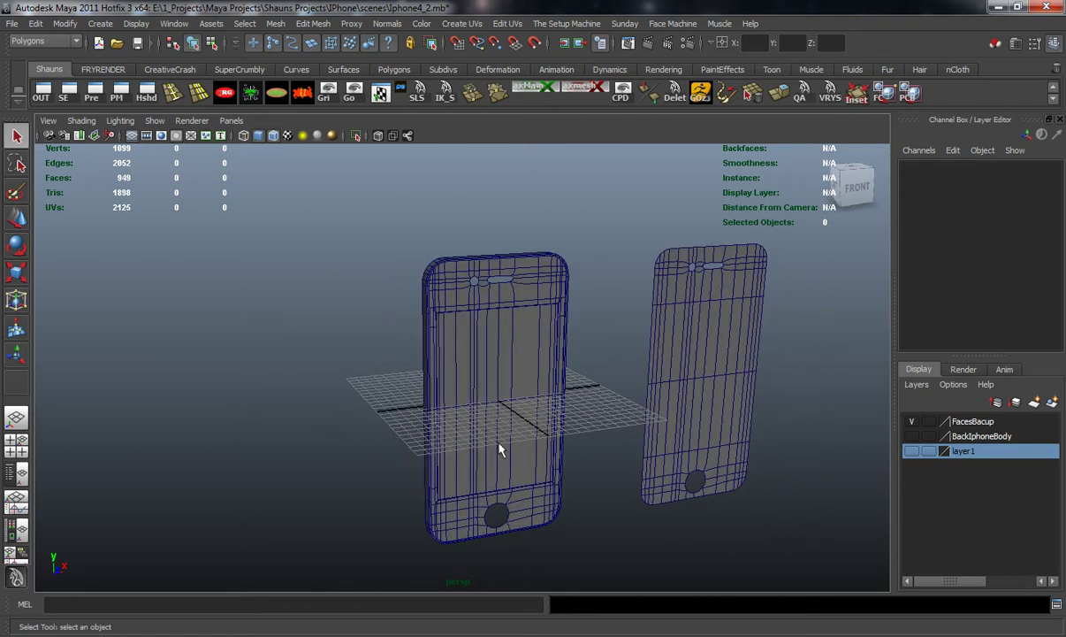
pyautogui.keyDown('alt'); pyautogui.moveTo(505, 436); pyautogui.dragTo(409, 309); pyautogui.keyUp('alt')
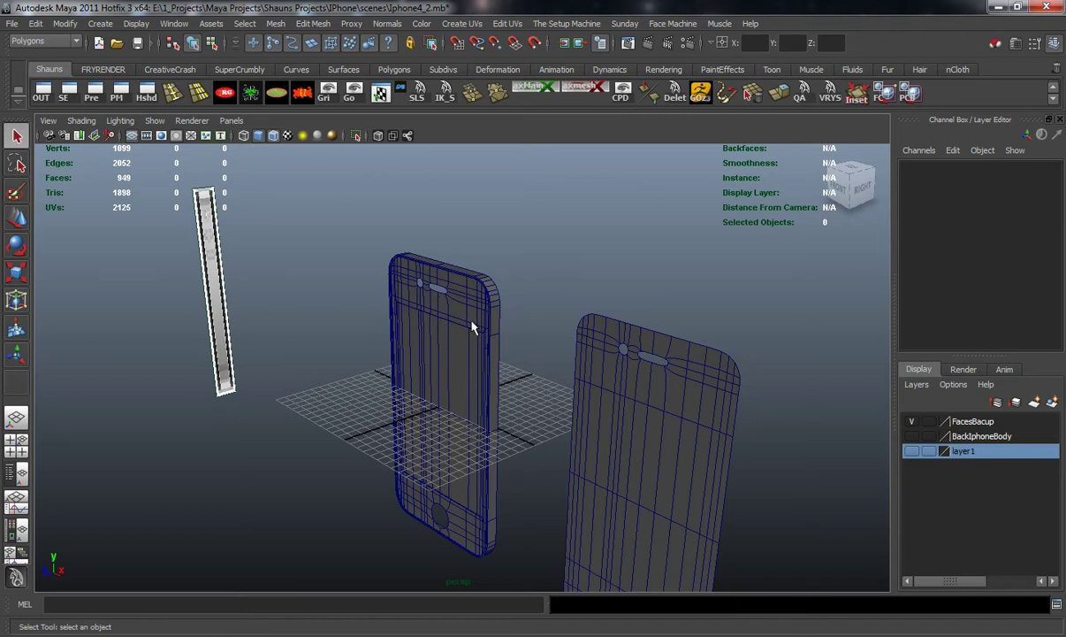
pyautogui.click(498, 300)
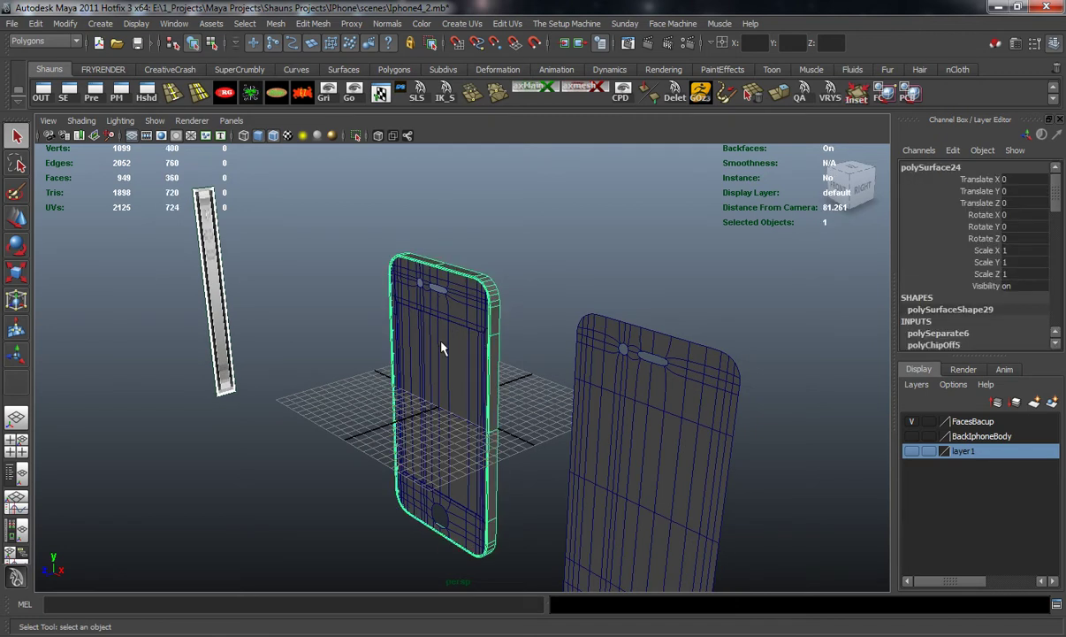
pyautogui.click(299, 388)
pyautogui.keyDown('alt'); pyautogui.moveTo(388, 362); pyautogui.dragTo(469, 325); pyautogui.keyUp('alt')
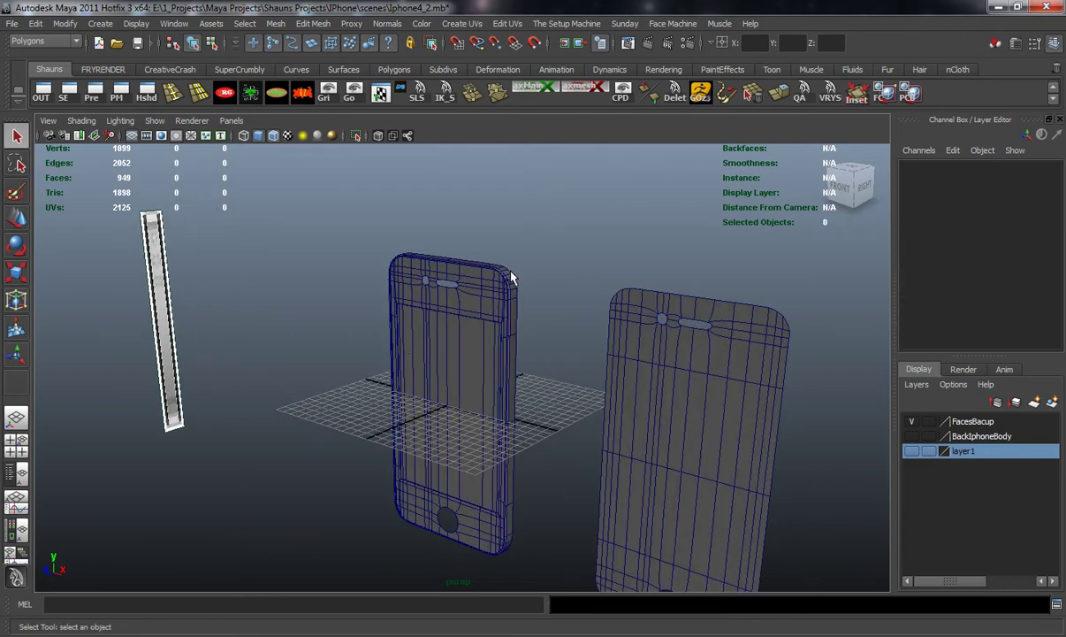
pyautogui.press('space')
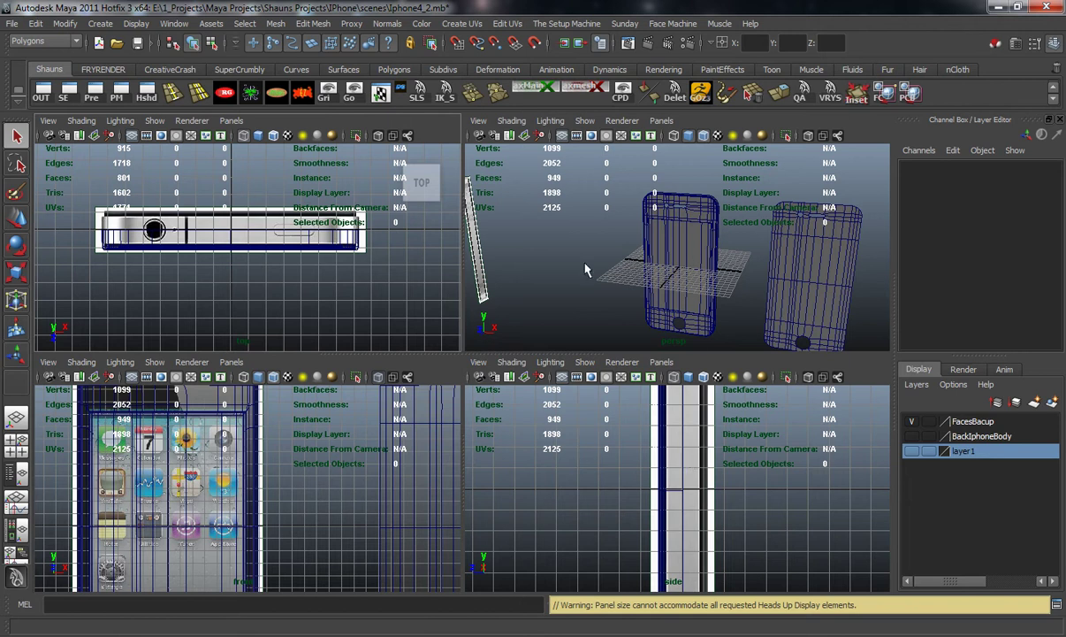
pyautogui.press('space')
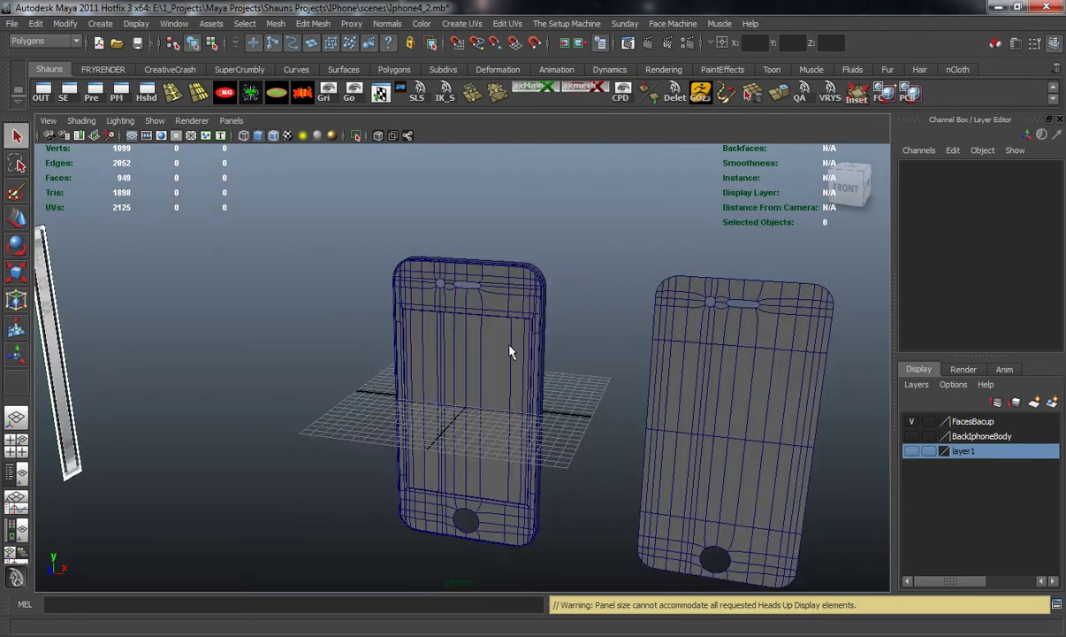
# - Examine the phone's upper corners, side frame and camera and speaker cutouts up close
pyautogui.keyDown('alt'); pyautogui.moveTo(510, 340); pyautogui.dragTo(432, 363); pyautogui.keyUp('alt')
pyautogui.scroll(5, 397, 352)
pyautogui.keyDown('alt'); pyautogui.moveTo(439, 318); pyautogui.dragTo(519, 251); pyautogui.keyUp('alt')
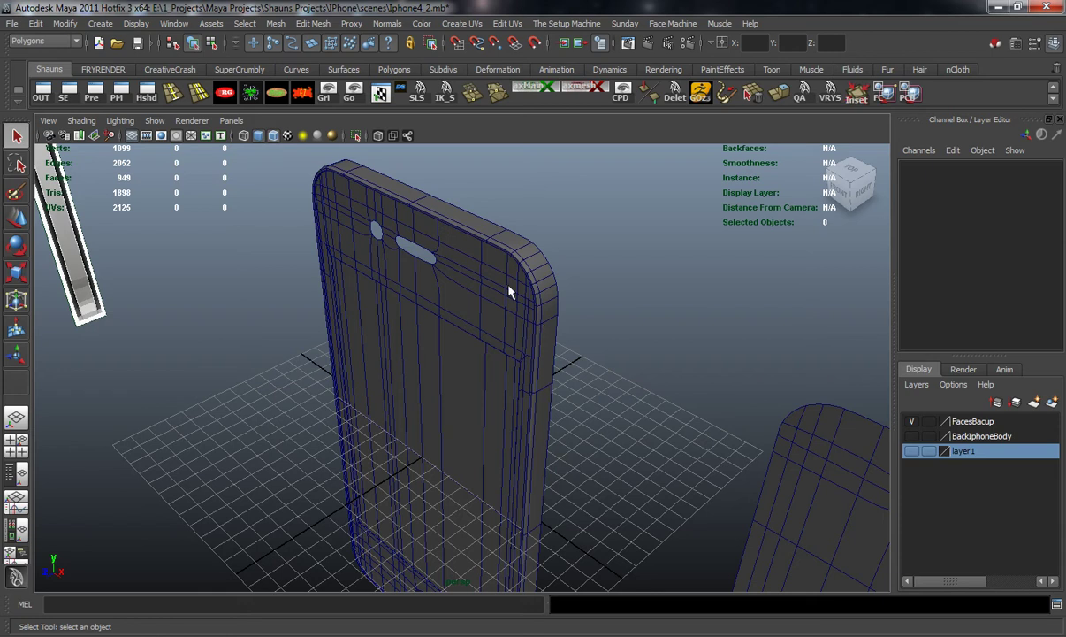
pyautogui.keyDown('alt'); pyautogui.moveTo(510, 290); pyautogui.dragTo(391, 258); pyautogui.keyUp('alt')
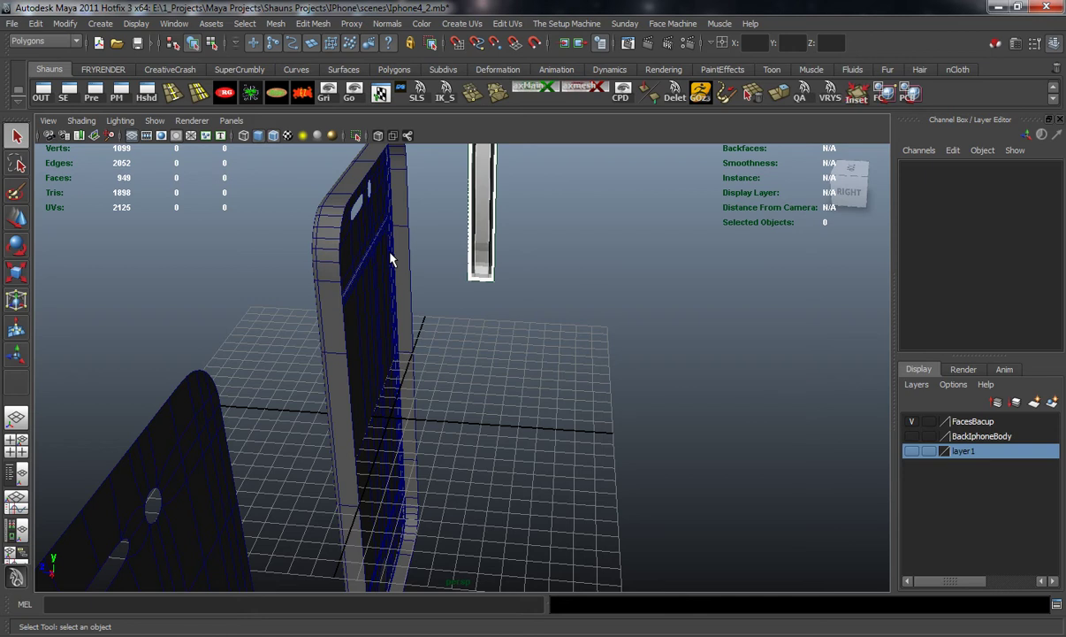
pyautogui.keyDown('alt'); pyautogui.moveTo(391, 258); pyautogui.dragTo(431, 240); pyautogui.keyUp('alt')
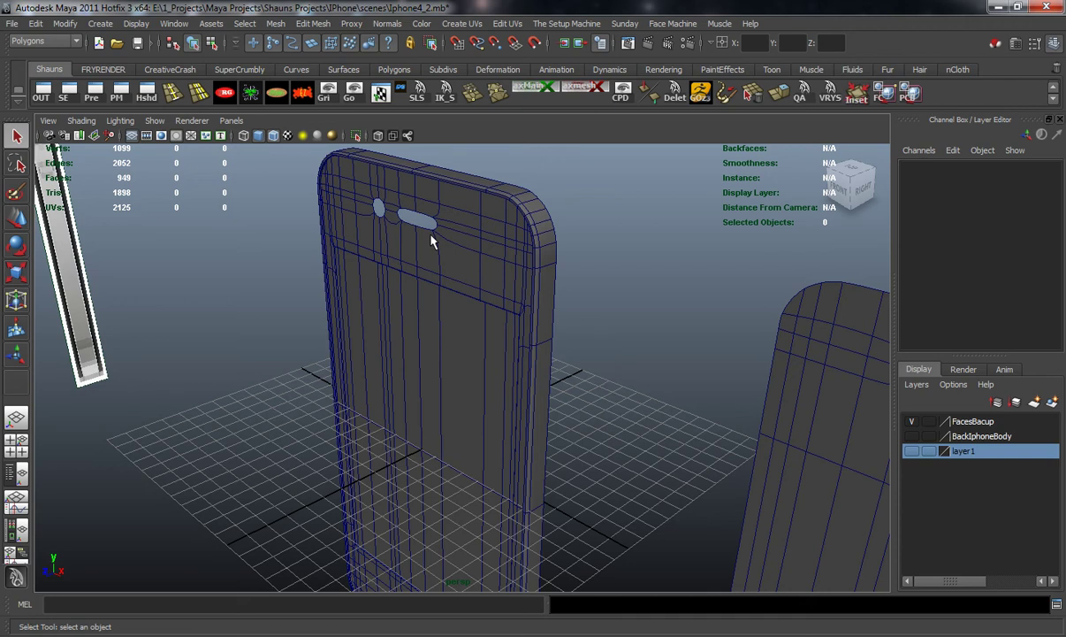
pyautogui.keyDown('alt'); pyautogui.moveTo(431, 241); pyautogui.dragTo(461, 244); pyautogui.keyUp('alt')
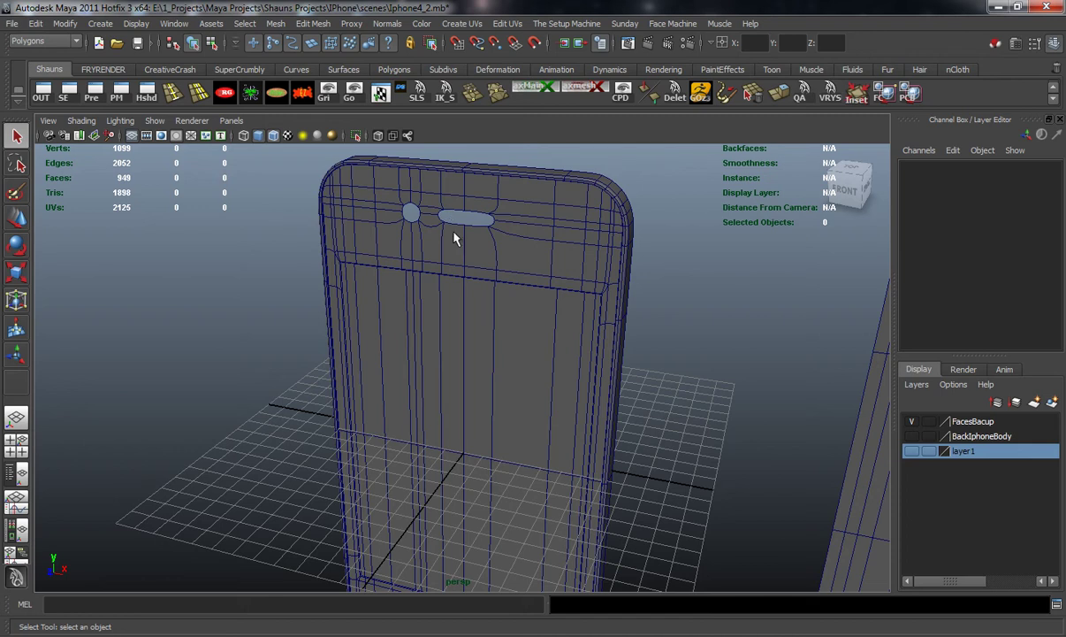
pyautogui.keyDown('alt'); pyautogui.moveTo(451, 271); pyautogui.dragTo(420, 281); pyautogui.keyUp('alt')
pyautogui.scroll(-6, 403, 289)
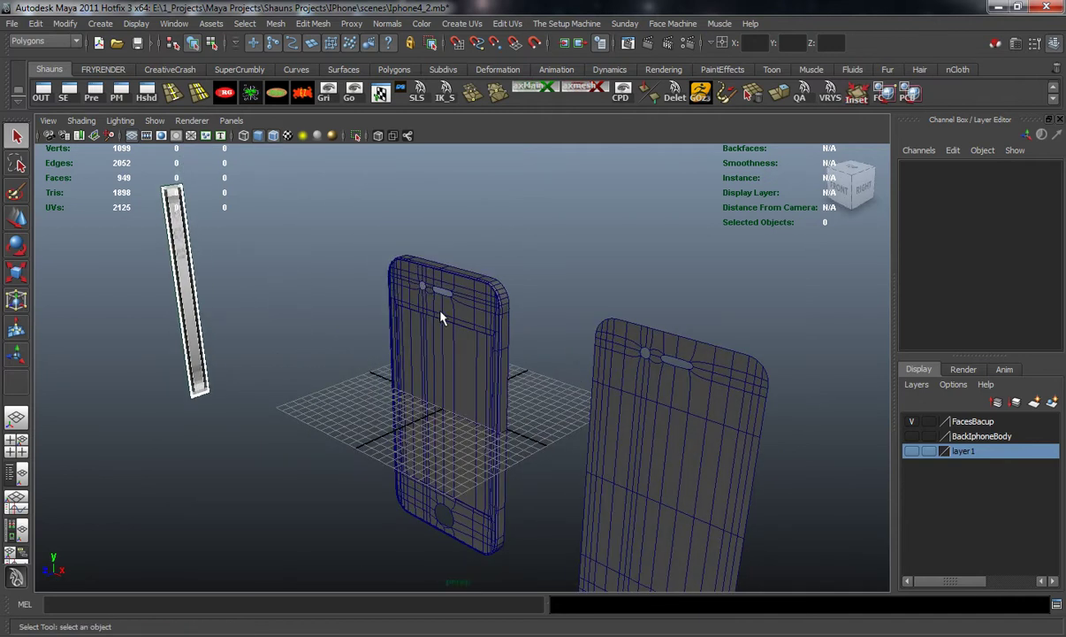
pyautogui.scroll(5, 506, 288)
pyautogui.keyDown('alt'); pyautogui.moveTo(491, 285); pyautogui.dragTo(503, 293); pyautogui.keyUp('alt')
pyautogui.keyDown('alt'); pyautogui.moveTo(637, 374); pyautogui.dragTo(567, 352); pyautogui.keyUp('alt')
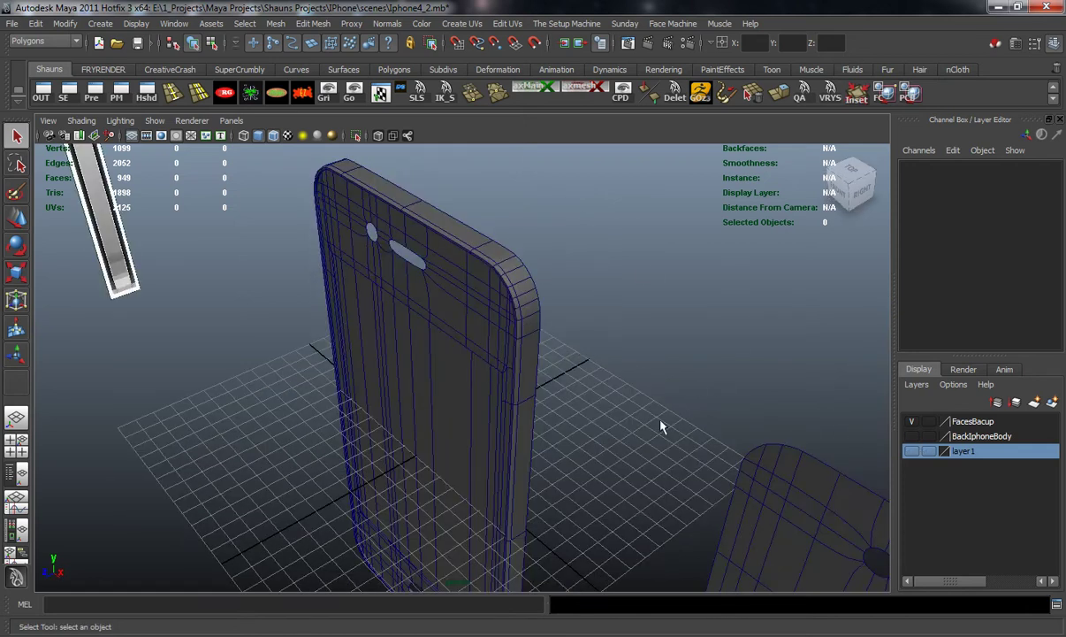
pyautogui.keyDown('alt'); pyautogui.moveTo(658, 429); pyautogui.dragTo(694, 393); pyautogui.keyUp('alt')
pyautogui.scroll(-5, 717, 387)
pyautogui.scroll(2, 716, 388)
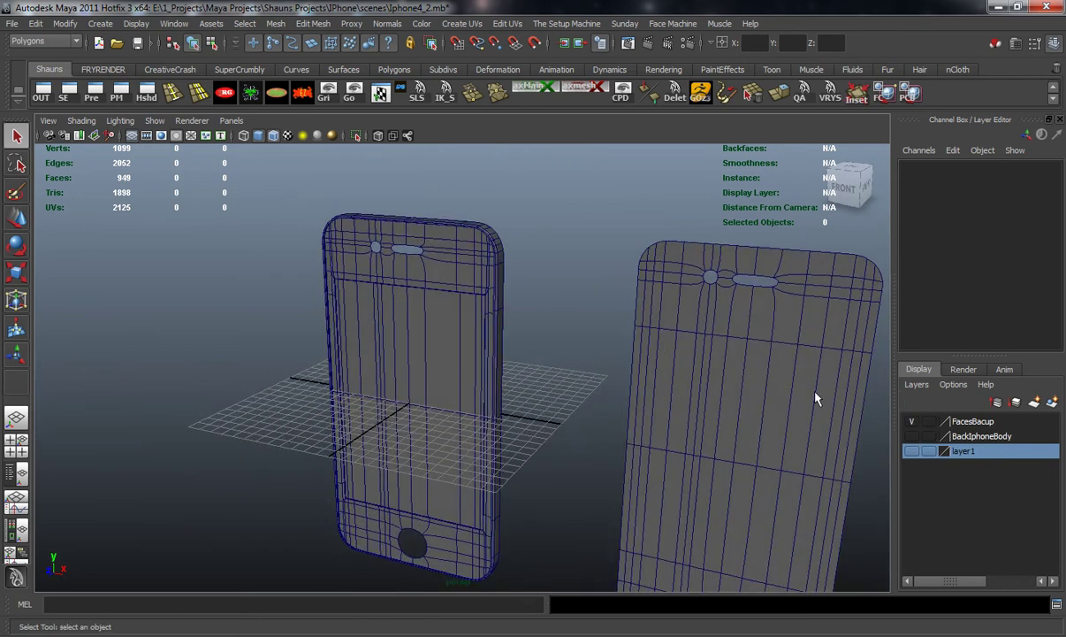
# - Hide the FacesBacup layer and show the BackIphoneBody layer
pyautogui.click(913, 418)
pyautogui.keyDown('alt'); pyautogui.moveTo(801, 417); pyautogui.dragTo(778, 450); pyautogui.keyUp('alt')
pyautogui.click(913, 439)
# - Combine the back body piece and the adjoining front frame piece into one mesh
pyautogui.keyDown('alt'); pyautogui.moveTo(543, 369); pyautogui.dragTo(482, 395); pyautogui.keyUp('alt')
pyautogui.keyDown('alt'); pyautogui.moveTo(414, 407); pyautogui.dragTo(457, 376, button='right'); pyautogui.keyUp('alt')
pyautogui.click(457, 376)
pyautogui.press('1')
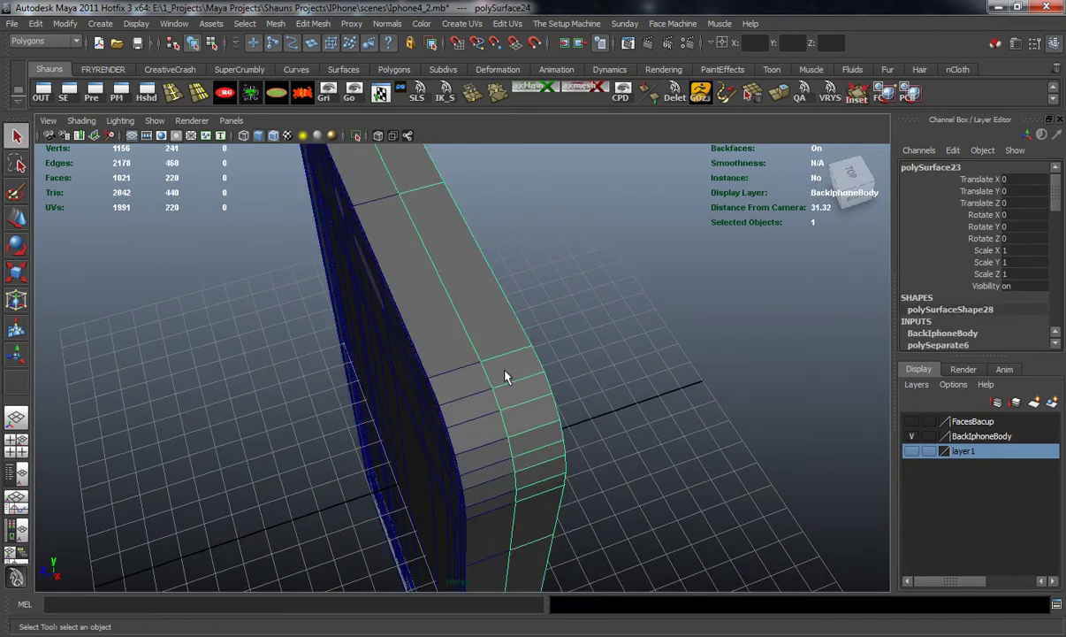
pyautogui.click(572, 409)
pyautogui.click(510, 407)
pyautogui.keyDown('shift'); pyautogui.click(440, 381); pyautogui.keyUp('shift')
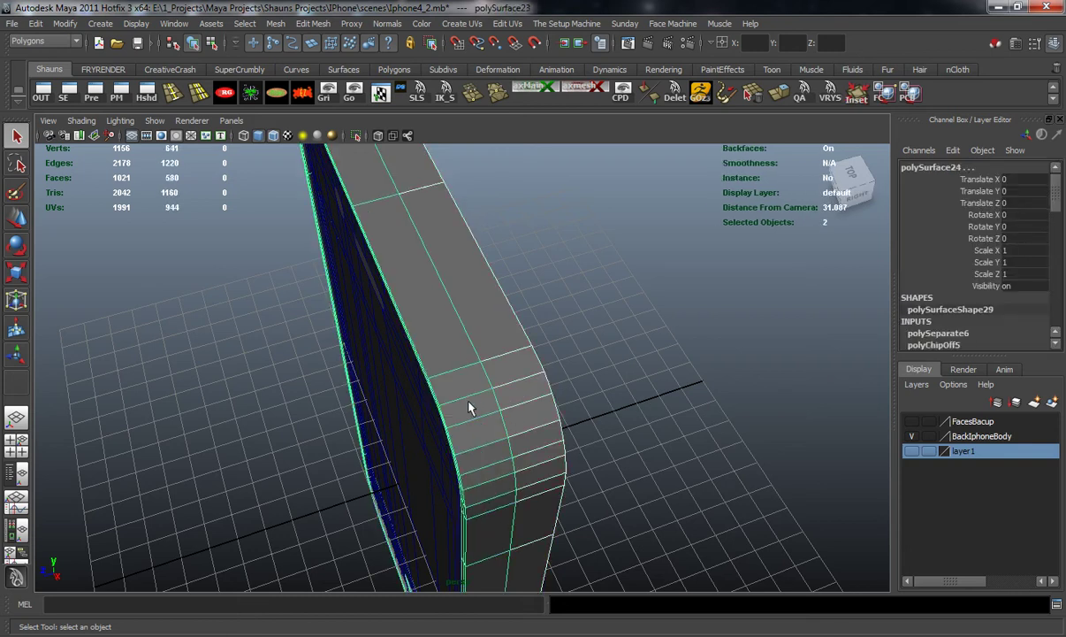
pyautogui.click(275, 24)
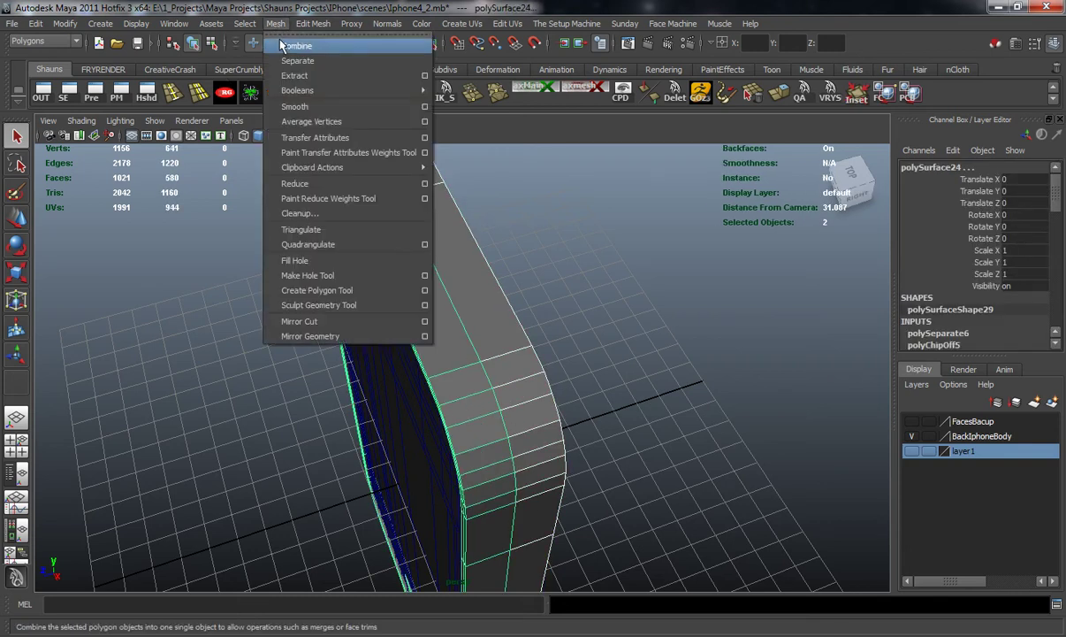
pyautogui.click(296, 45)
# - Merge the vertices along the combined body's middle seam with a threshold of 0.01, selecting them in the top view
pyautogui.keyDown('alt'); pyautogui.moveTo(173, 252); pyautogui.dragTo(352, 398); pyautogui.keyUp('alt')
pyautogui.moveTo(376, 385); pyautogui.dragTo(317, 389, button='right')
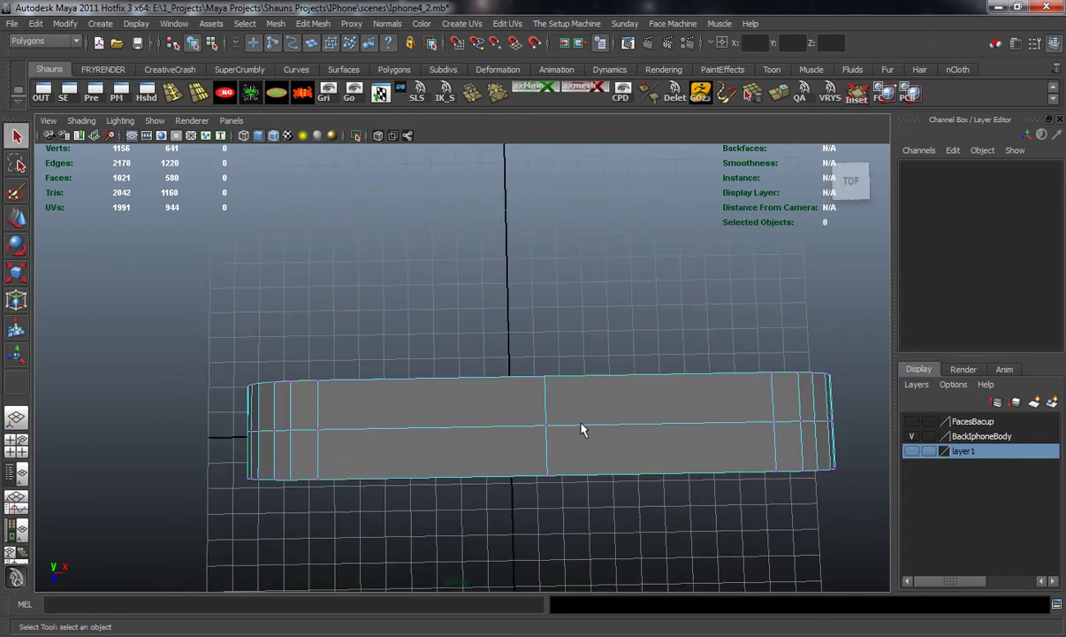
pyautogui.press('space')
pyautogui.press('space')
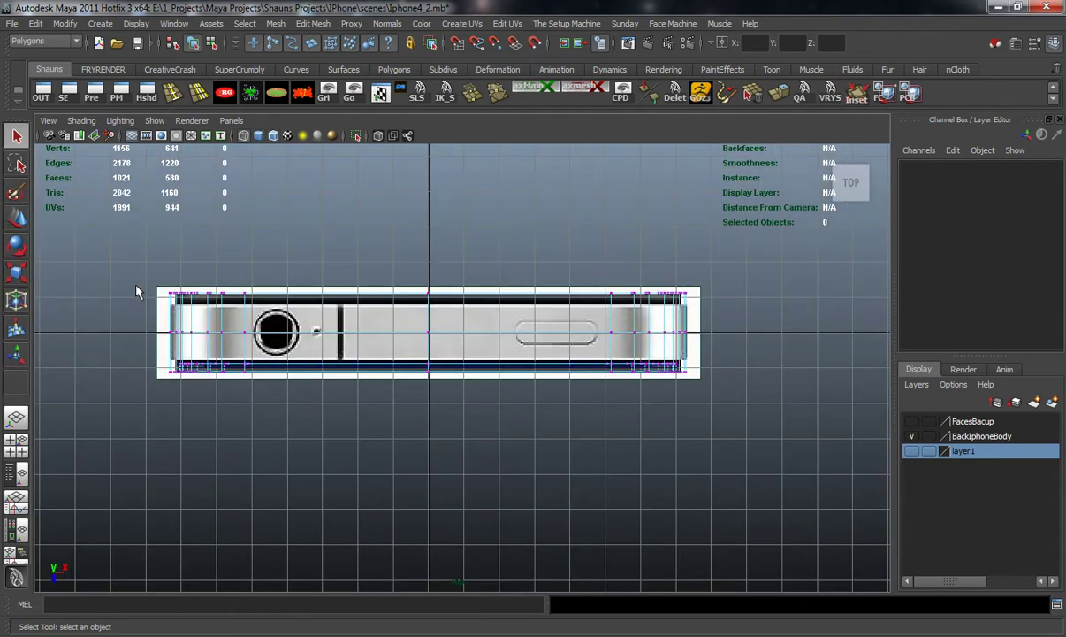
pyautogui.moveTo(219, 341); pyautogui.dragTo(743, 344)
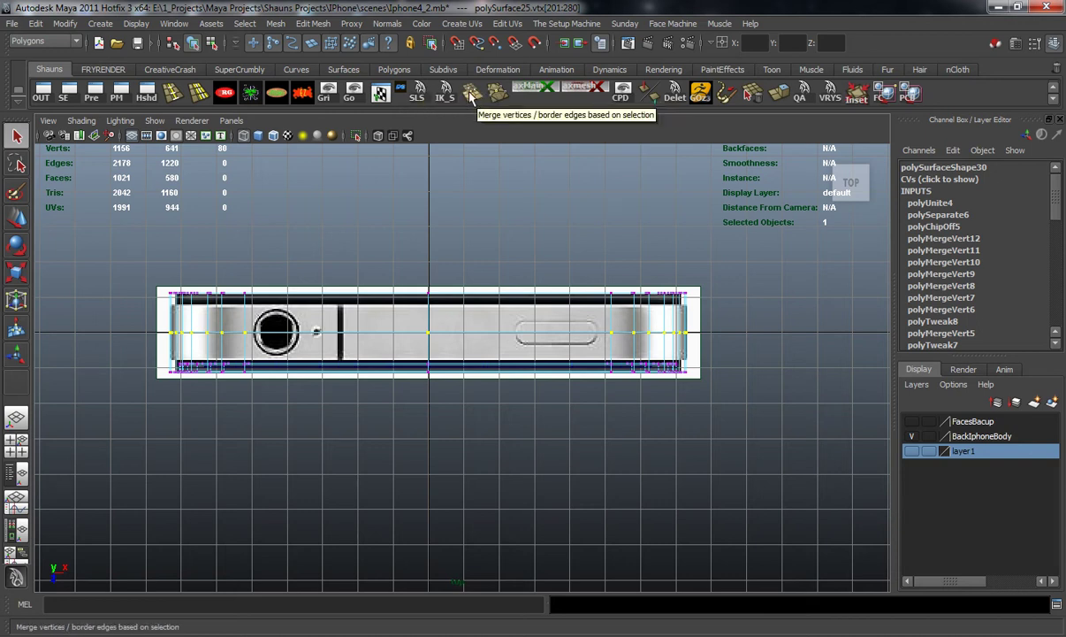
pyautogui.click(312, 26)
pyautogui.click(312, 26)
pyautogui.click(244, 24)
pyautogui.moveTo(314, 23)
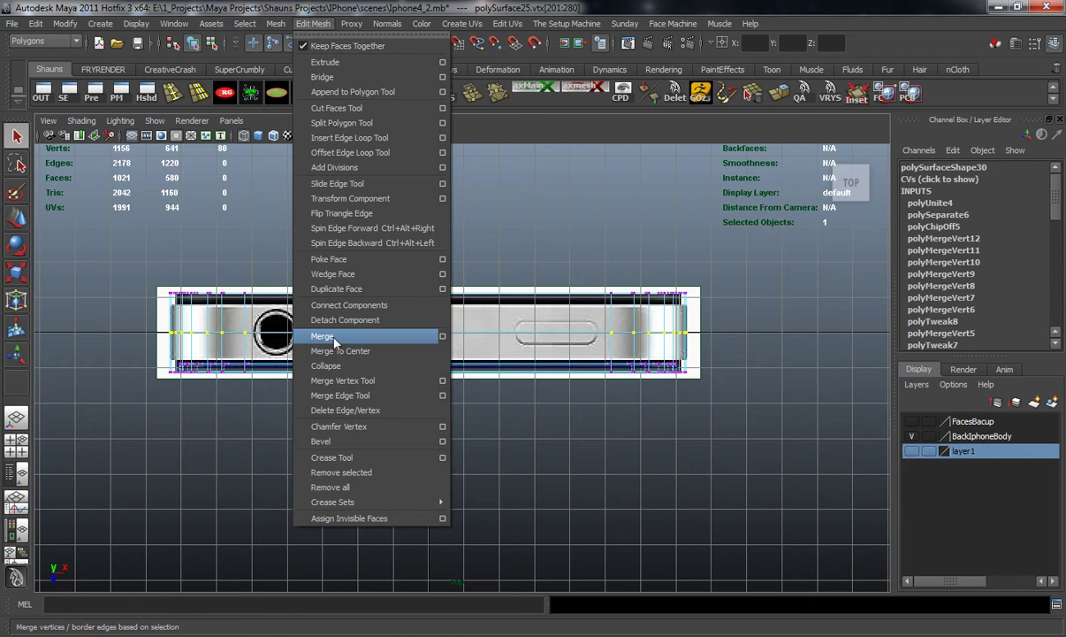
pyautogui.click(442, 336)
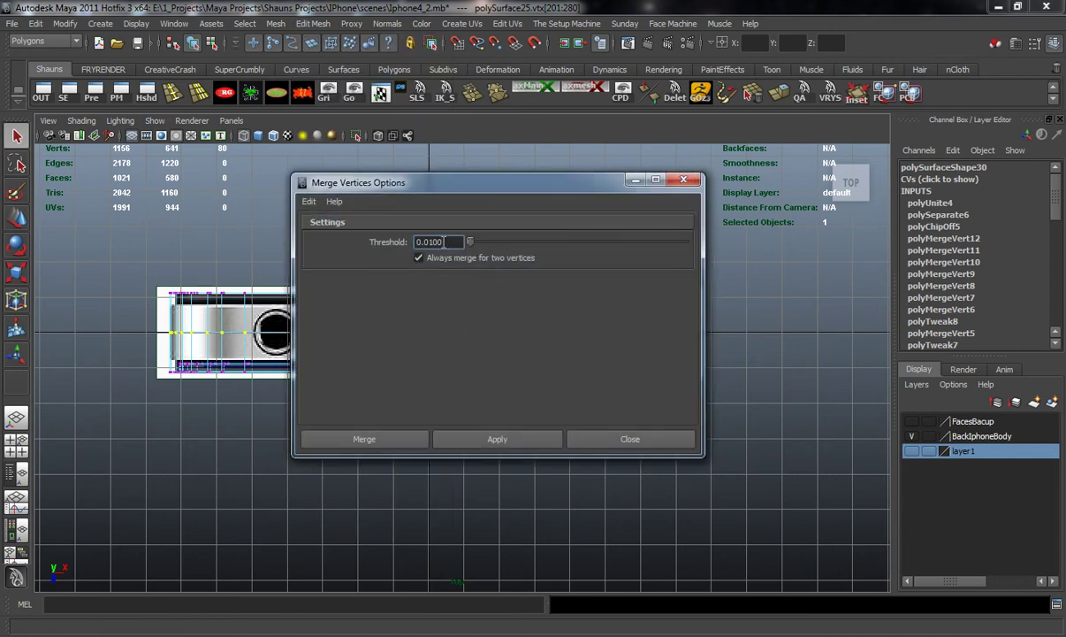
pyautogui.click(445, 243)
pyautogui.click(497, 439)
pyautogui.click(630, 439)
# - Inspect the merged body and its side seam in smooth preview and unsmoothed display from several angles
pyautogui.press('3')
pyautogui.click(725, 364)
pyautogui.press('space')
pyautogui.press('space')
pyautogui.scroll(3, 566, 280)
pyautogui.keyDown('alt'); pyautogui.moveTo(557, 269); pyautogui.dragTo(641, 208); pyautogui.keyUp('alt')
pyautogui.scroll(-3, 495, 239)
pyautogui.keyDown('alt'); pyautogui.moveTo(454, 248); pyautogui.dragTo(283, 293); pyautogui.keyUp('alt')
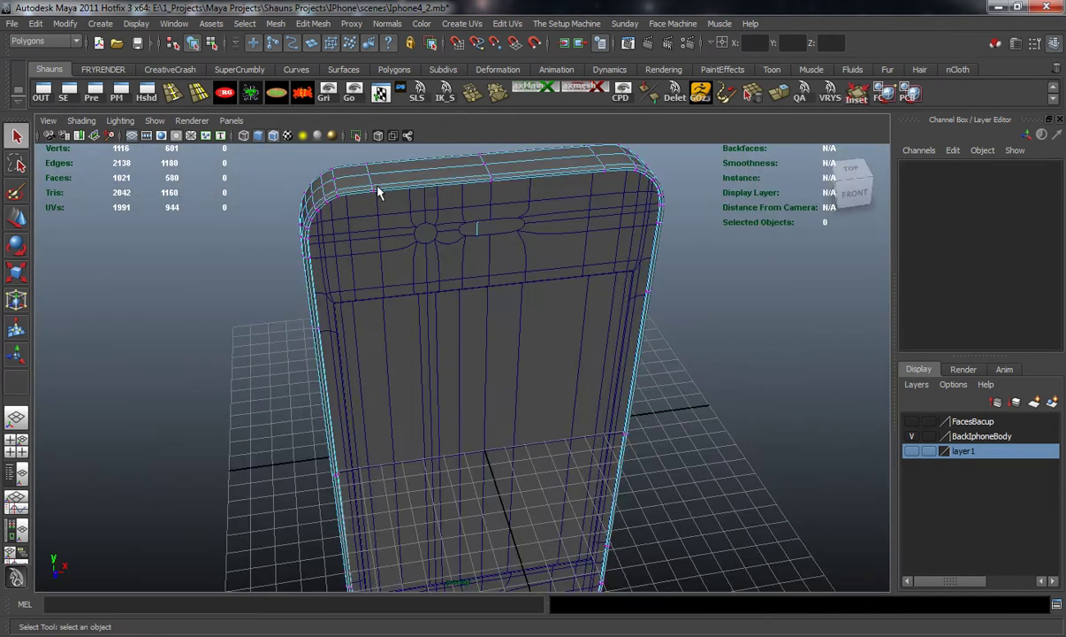
pyautogui.keyDown('alt'); pyautogui.moveTo(377, 192); pyautogui.dragTo(372, 287); pyautogui.keyUp('alt')
pyautogui.press('1')
pyautogui.keyDown('alt'); pyautogui.moveTo(390, 346); pyautogui.dragTo(209, 282); pyautogui.keyUp('alt')
pyautogui.scroll(-4, 229, 252)
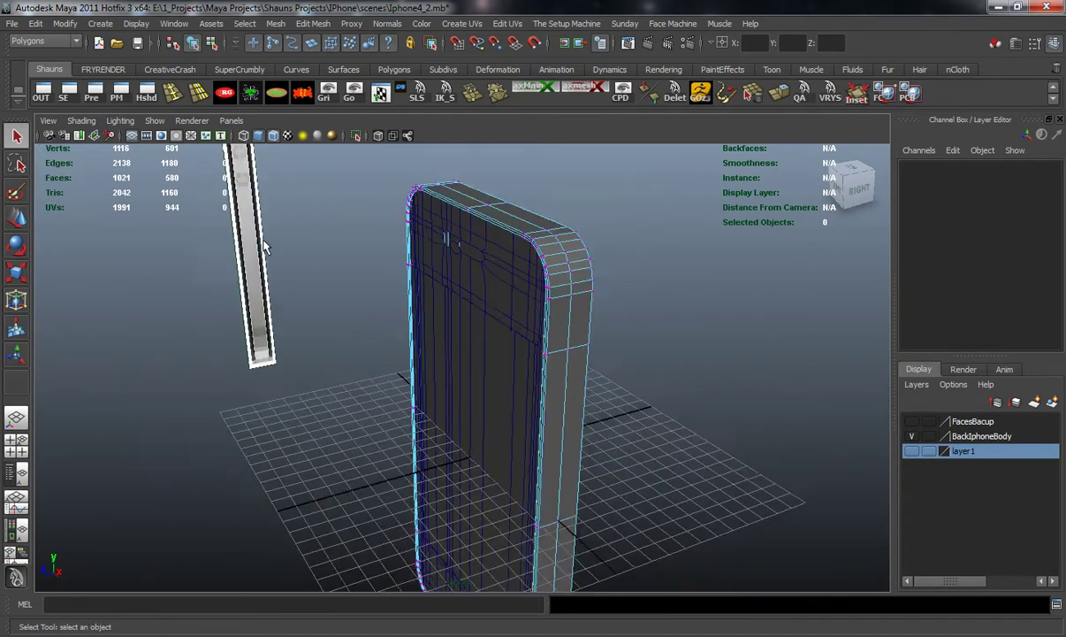
pyautogui.keyDown('alt'); pyautogui.moveTo(230, 252); pyautogui.dragTo(246, 308, button='middle'); pyautogui.keyUp('alt')
pyautogui.keyDown('alt'); pyautogui.moveTo(246, 307); pyautogui.dragTo(261, 246); pyautogui.keyUp('alt')
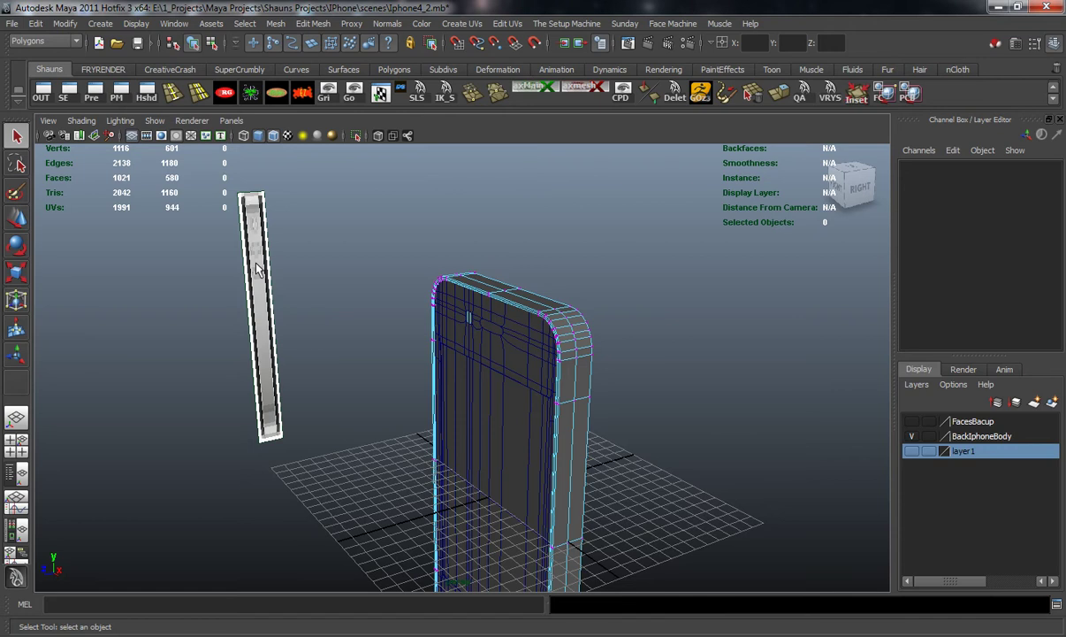
# - Select the full loop of side faces on the back half of the phone body
pyautogui.keyDown('alt'); pyautogui.moveTo(300, 291); pyautogui.dragTo(447, 281); pyautogui.keyUp('alt')
pyautogui.rightClick(449, 274)
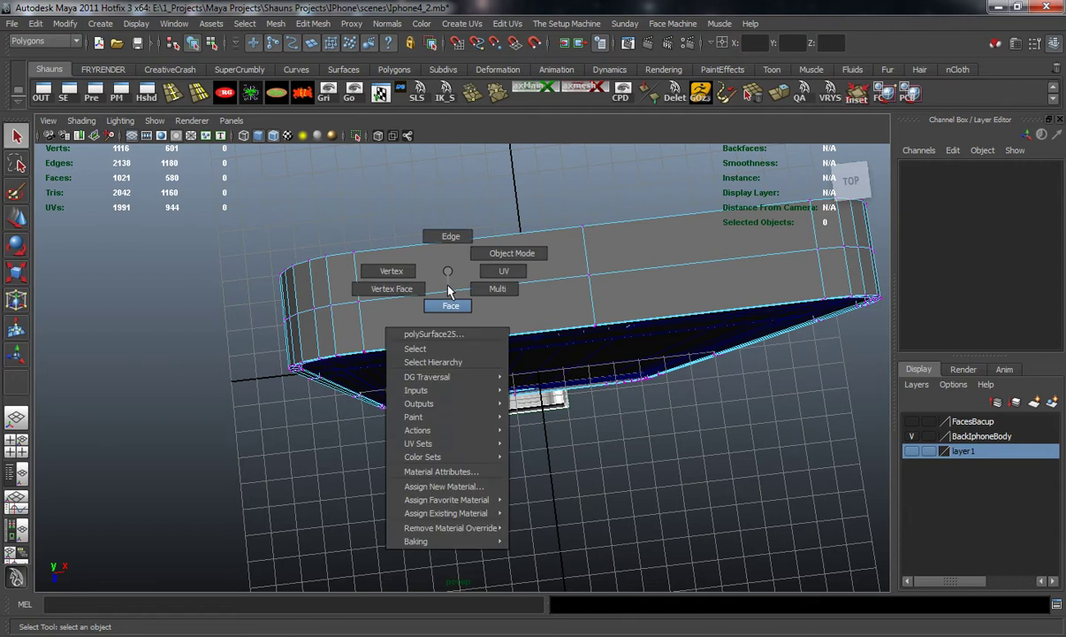
pyautogui.click(451, 305)
pyautogui.press('w')
pyautogui.click(472, 265)
pyautogui.hotkey('ctrl', 'z')
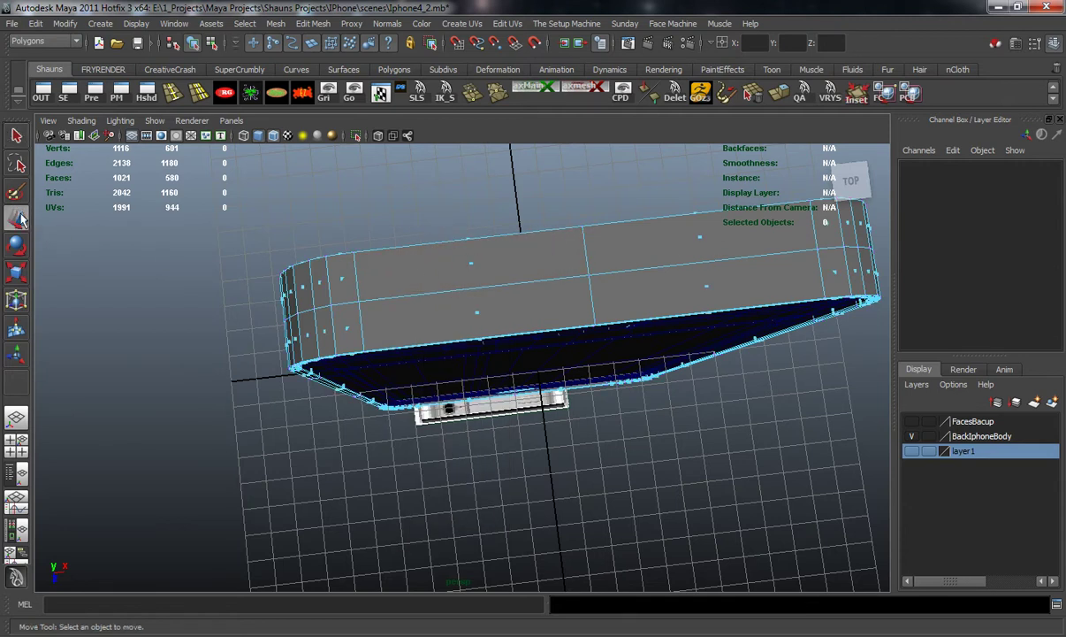
pyautogui.click(468, 265)
pyautogui.click(468, 266)
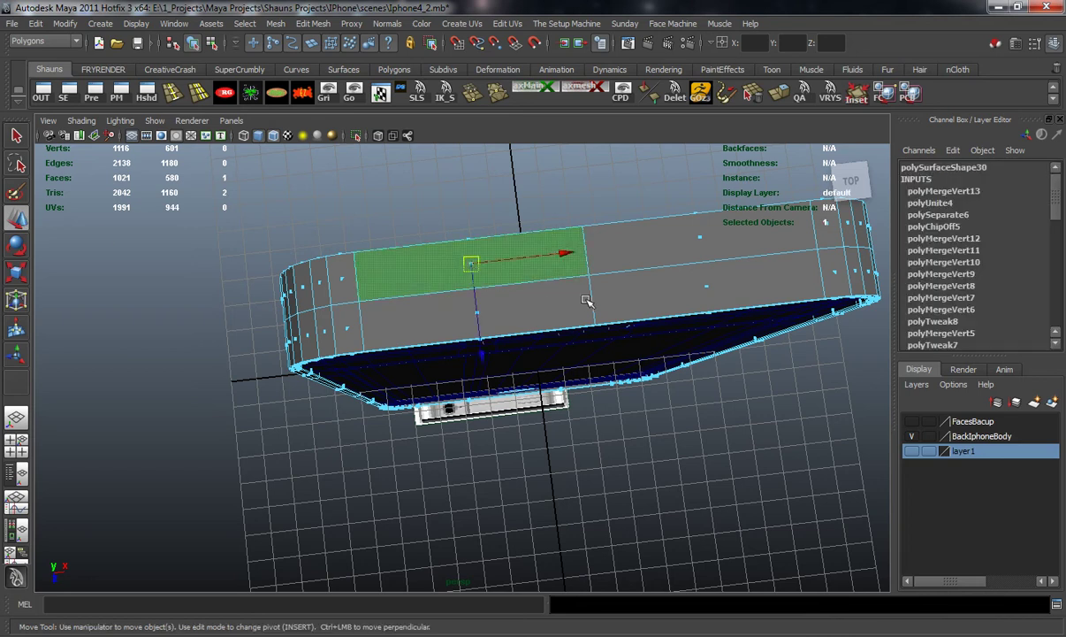
pyautogui.keyDown('shift'); pyautogui.doubleClick(699, 239); pyautogui.keyUp('shift')
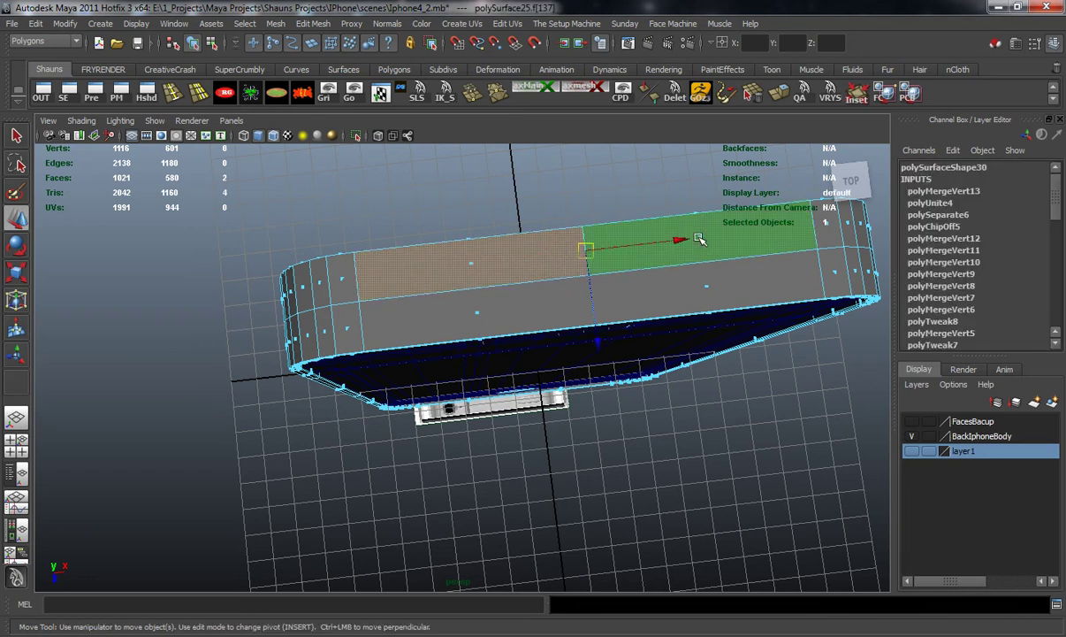
pyautogui.keyDown('alt'); pyautogui.moveTo(713, 281); pyautogui.dragTo(709, 290); pyautogui.keyUp('alt')
pyautogui.keyDown('alt'); pyautogui.moveTo(709, 290); pyautogui.dragTo(536, 281, button='middle'); pyautogui.keyUp('alt')
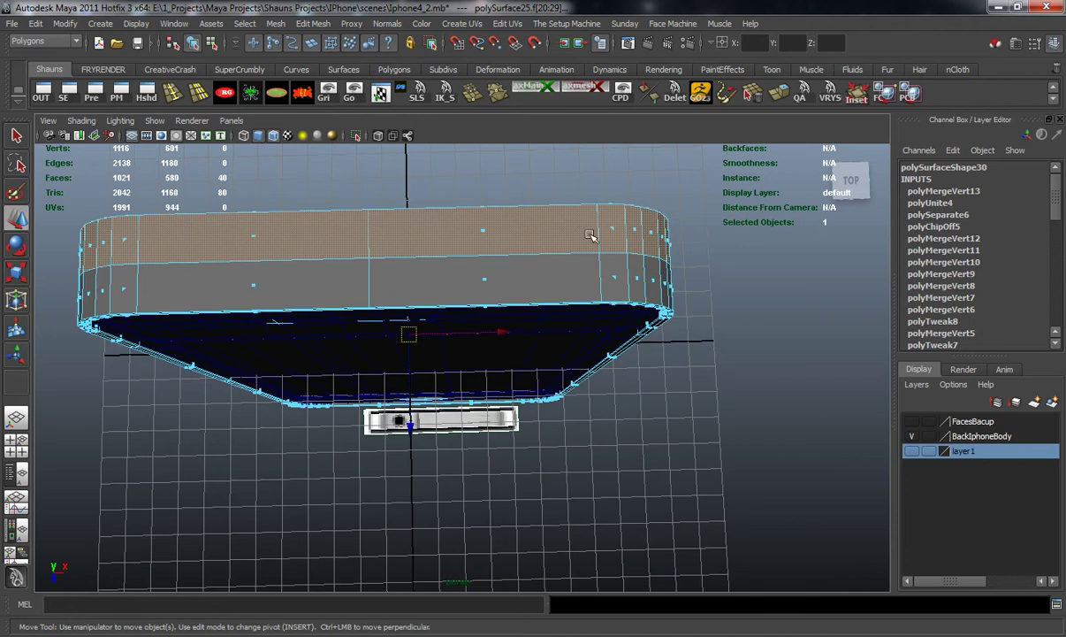
# - Add the loop of side faces on the front half of the body to the face selection
pyautogui.keyDown('alt'); pyautogui.moveTo(538, 281); pyautogui.dragTo(478, 398); pyautogui.keyUp('alt')
pyautogui.keyDown('alt'); pyautogui.moveTo(479, 398); pyautogui.dragTo(495, 432, button='middle'); pyautogui.keyUp('alt')
pyautogui.keyDown('alt'); pyautogui.moveTo(495, 431); pyautogui.dragTo(526, 417, button='right'); pyautogui.keyUp('alt')
pyautogui.keyDown('alt'); pyautogui.moveTo(528, 410); pyautogui.dragTo(526, 312); pyautogui.keyUp('alt')
pyautogui.keyDown('shift'); pyautogui.doubleClick(513, 295); pyautogui.keyUp('shift')
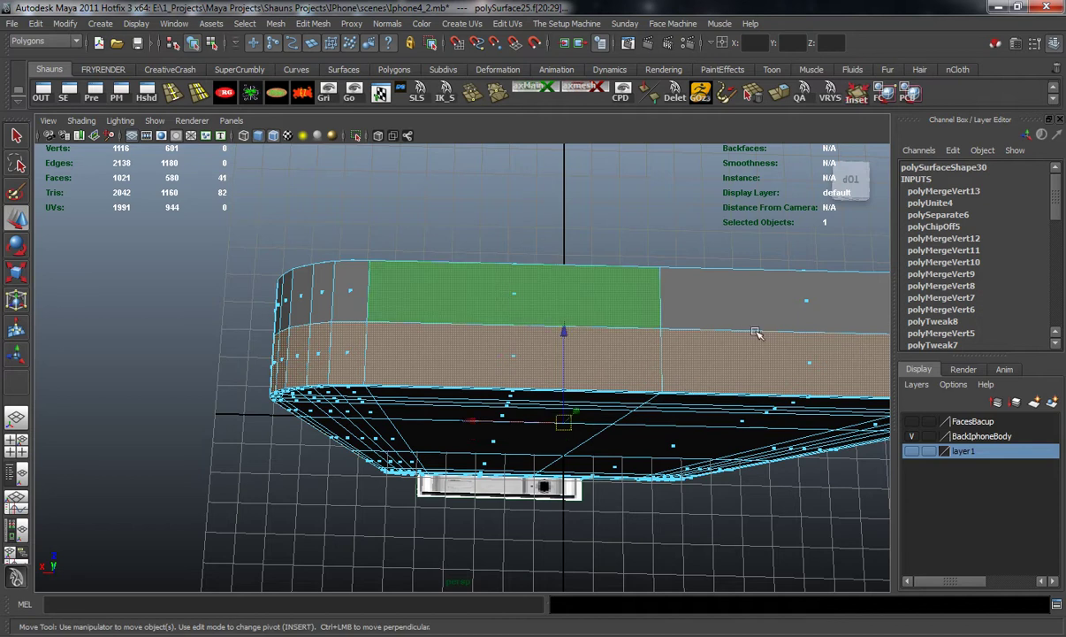
pyautogui.keyDown('alt'); pyautogui.moveTo(704, 329); pyautogui.dragTo(587, 329, button='middle'); pyautogui.keyUp('alt')
pyautogui.keyDown('shift'); pyautogui.doubleClick(519, 295); pyautogui.keyUp('shift')
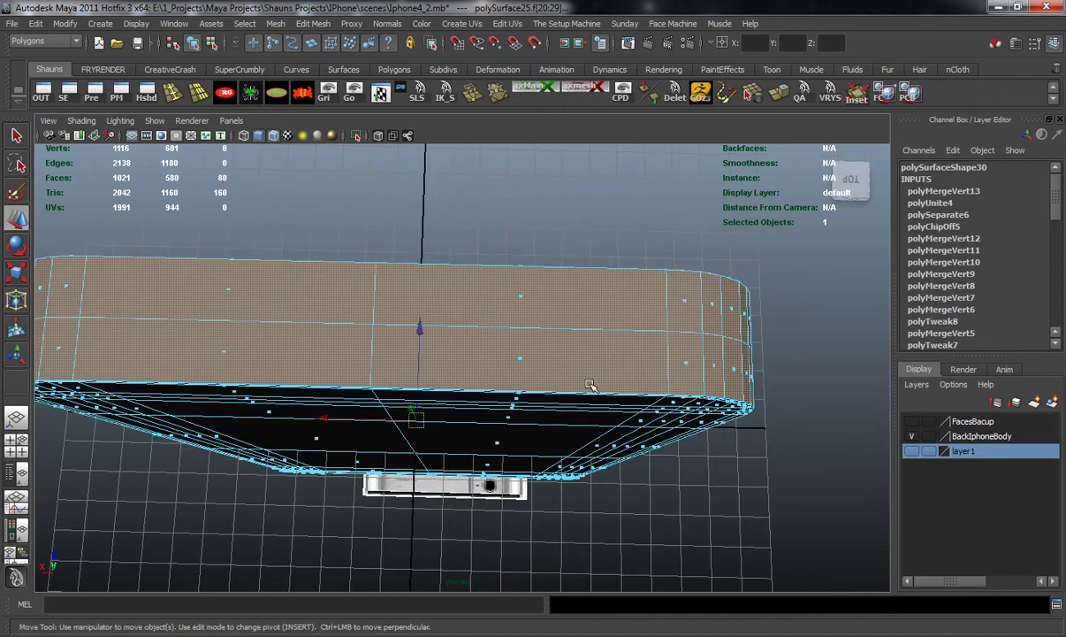
# - Reset the Duplicate Face options, keeping duplicated faces separated with an offset of 0
pyautogui.scroll(-6, 562, 367)
pyautogui.keyDown('alt'); pyautogui.moveTo(555, 380); pyautogui.dragTo(402, 318); pyautogui.keyUp('alt')
pyautogui.keyDown('alt'); pyautogui.moveTo(402, 318); pyautogui.dragTo(408, 272, button='middle'); pyautogui.keyUp('alt')
pyautogui.keyDown('alt'); pyautogui.moveTo(409, 272); pyautogui.dragTo(380, 115); pyautogui.keyUp('alt')
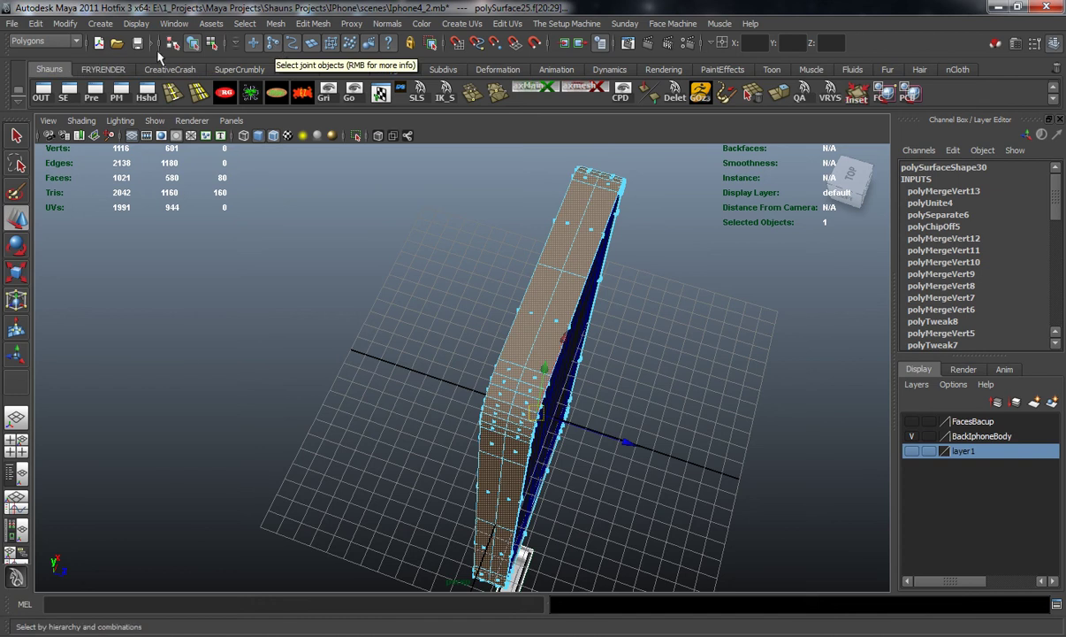
pyautogui.click(314, 24)
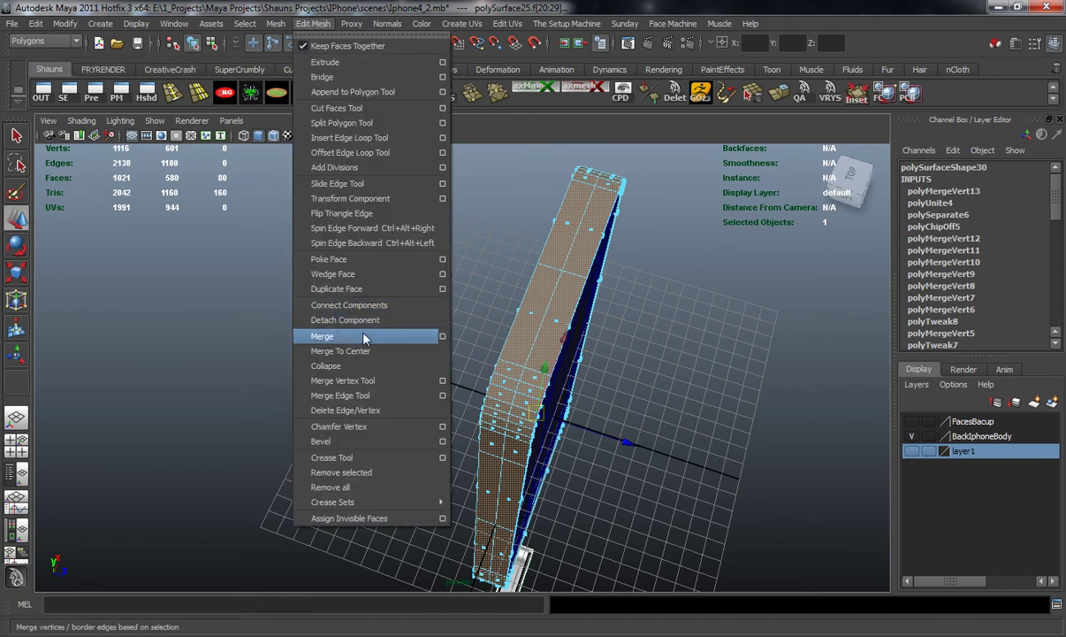
pyautogui.click(441, 290)
pyautogui.click(308, 202)
pyautogui.click(338, 231)
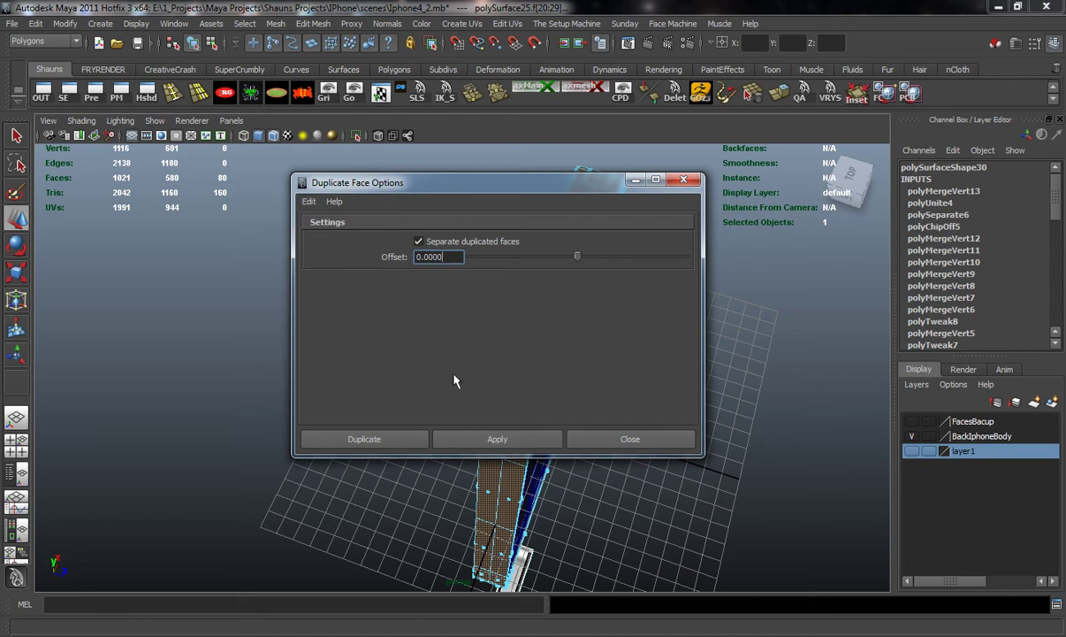
pyautogui.click(617, 439)
# - Duplicate the selected side faces into a separate band and delete the construction history of the resulting pieces
pyautogui.click(301, 23)
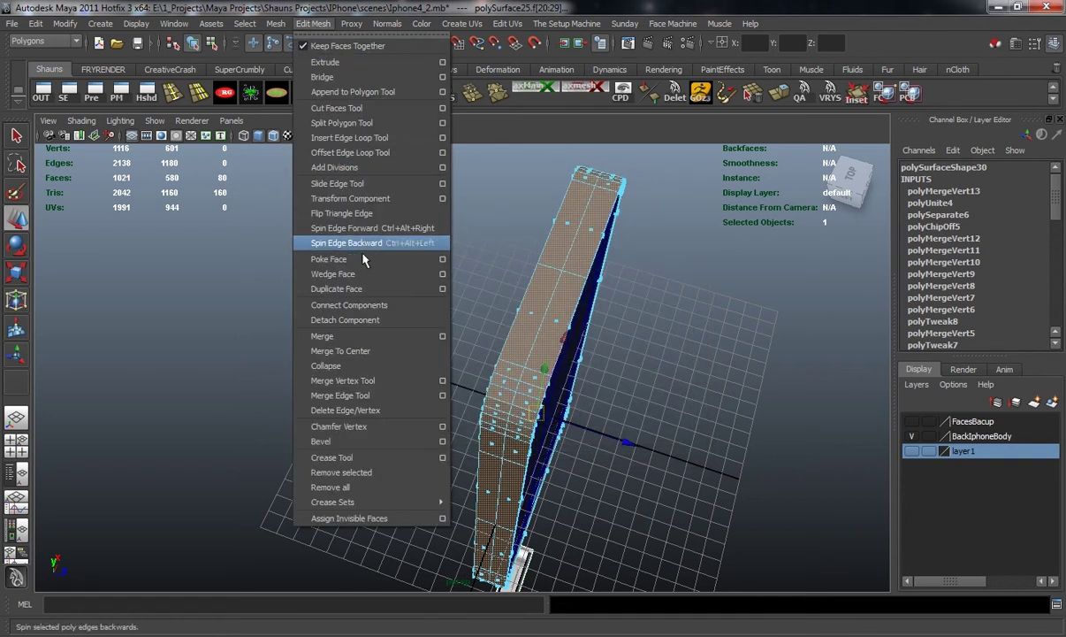
pyautogui.click(348, 289)
pyautogui.keyDown('alt'); pyautogui.moveTo(350, 288); pyautogui.dragTo(326, 240); pyautogui.keyUp('alt')
pyautogui.press('w')
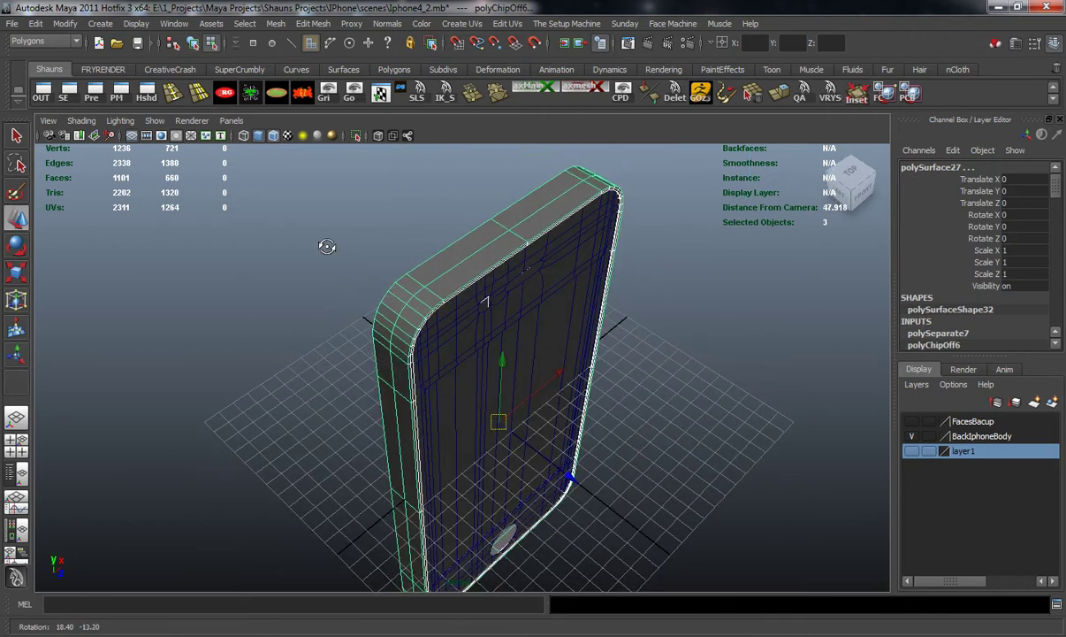
pyautogui.click(304, 96)
pyautogui.press('f')
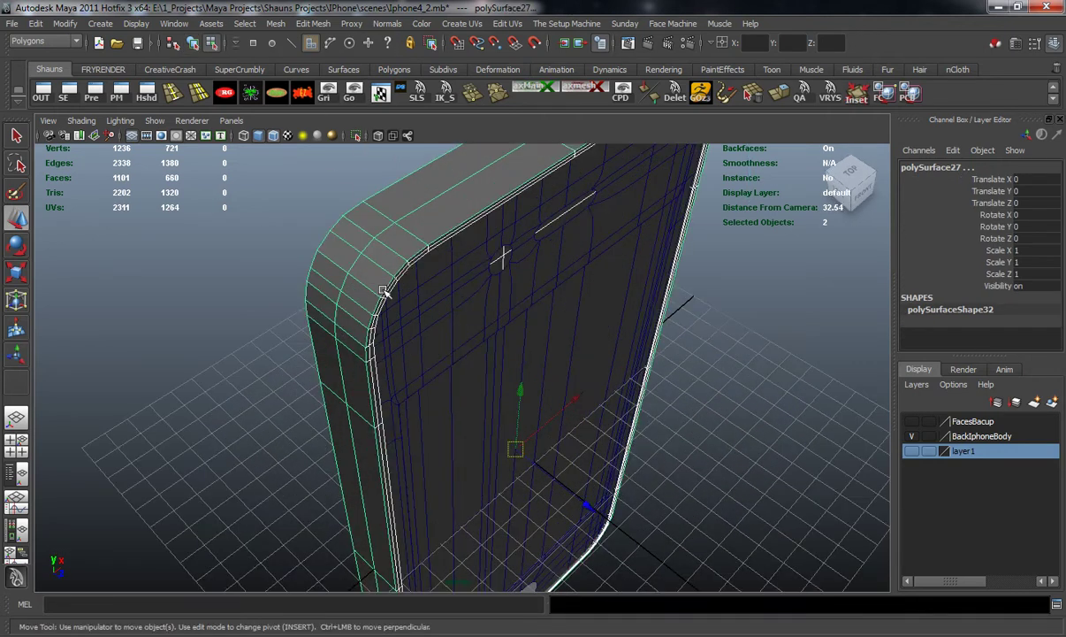
# - Show the pieces in smooth preview, remove the body from the selection, and clear the history of the duplicated side band
pyautogui.keyDown('alt'); pyautogui.moveTo(380, 251); pyautogui.dragTo(358, 221); pyautogui.keyUp('alt')
pyautogui.scroll(3, 357, 221)
pyautogui.press('3')
pyautogui.press('3')
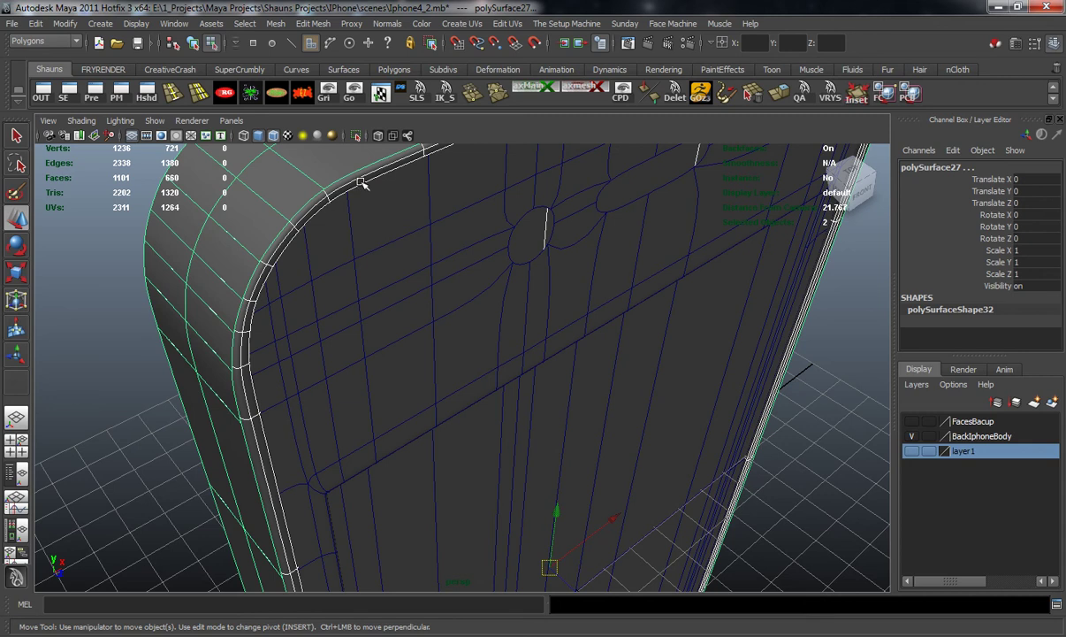
pyautogui.press('f')
pyautogui.keyDown('alt'); pyautogui.moveTo(120, 296); pyautogui.dragTo(338, 281); pyautogui.keyUp('alt')
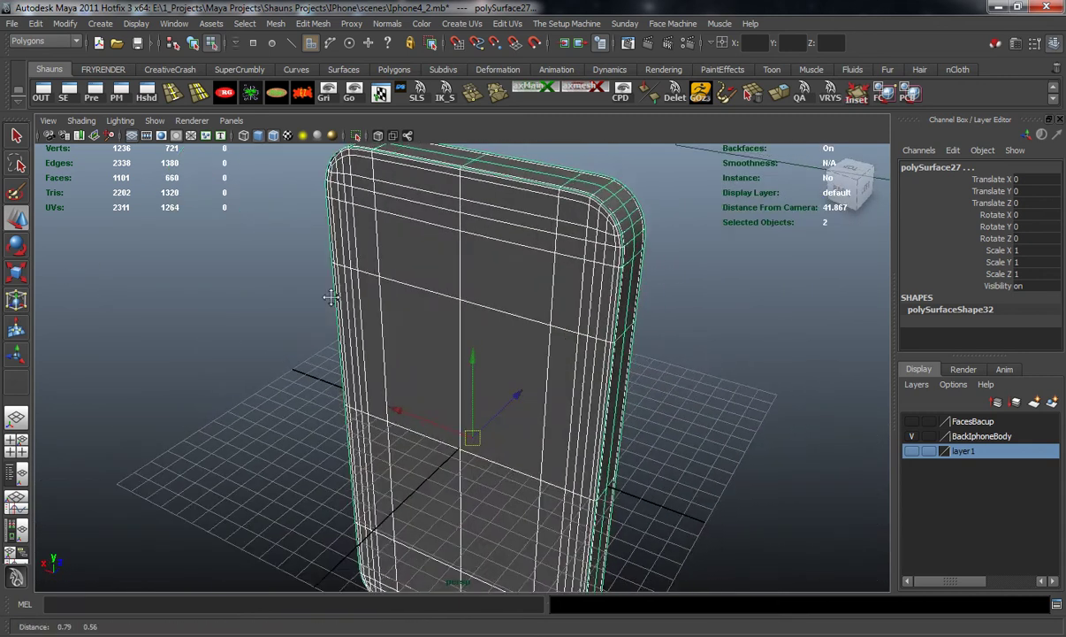
pyautogui.keyDown('alt'); pyautogui.moveTo(331, 297); pyautogui.dragTo(330, 297, button='middle'); pyautogui.keyUp('alt')
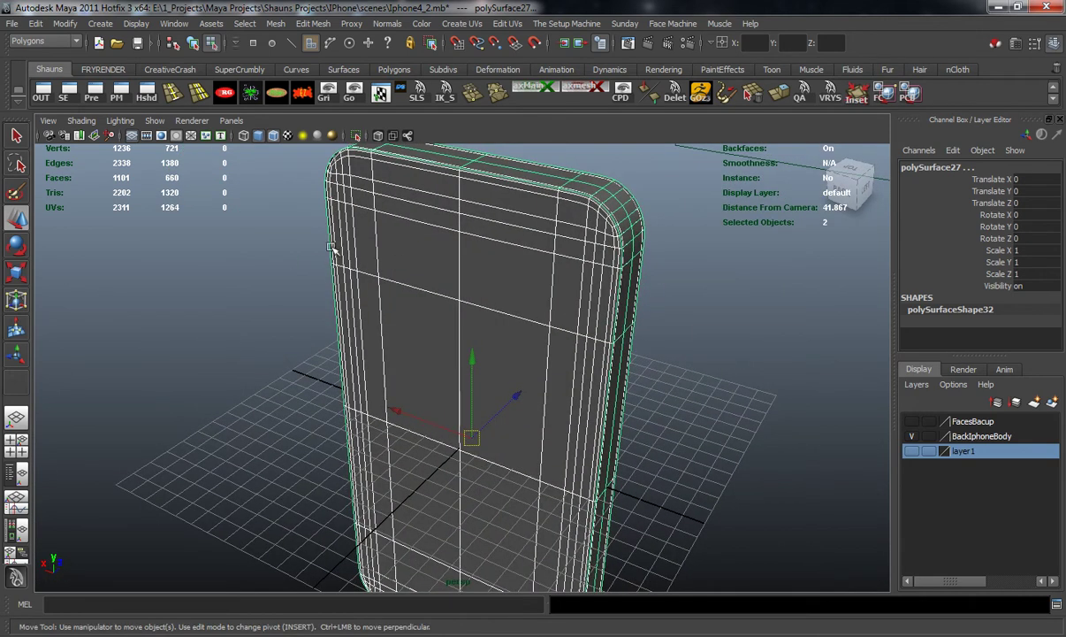
pyautogui.moveTo(394, 227); pyautogui.dragTo(443, 214, button='right')
pyautogui.keyDown('shift'); pyautogui.click(434, 228); pyautogui.keyUp('shift')
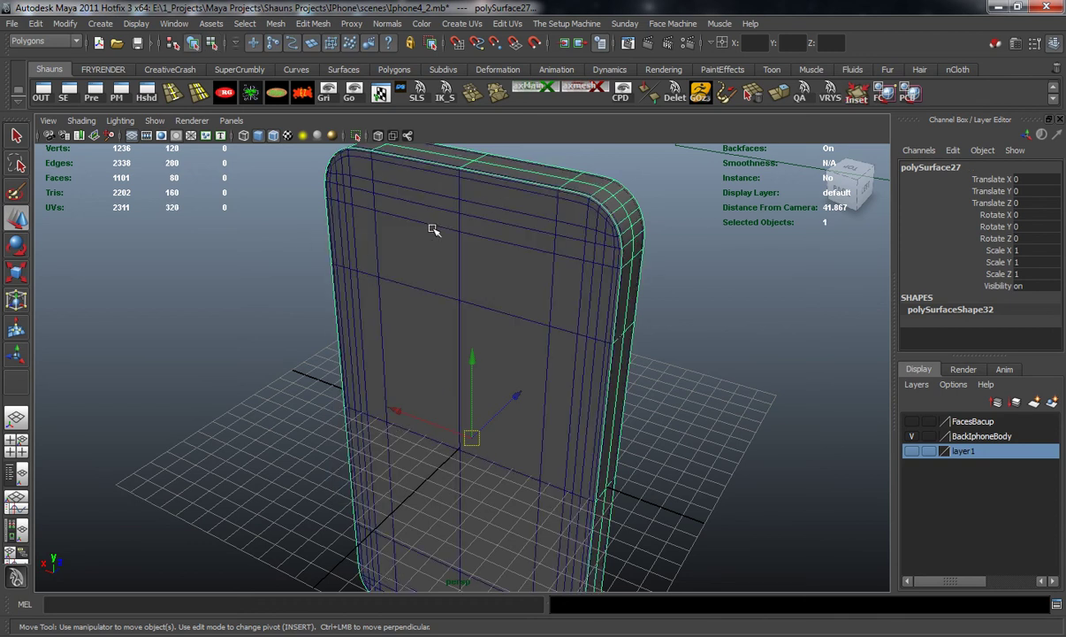
pyautogui.keyDown('alt'); pyautogui.moveTo(445, 245); pyautogui.dragTo(357, 282); pyautogui.keyUp('alt')
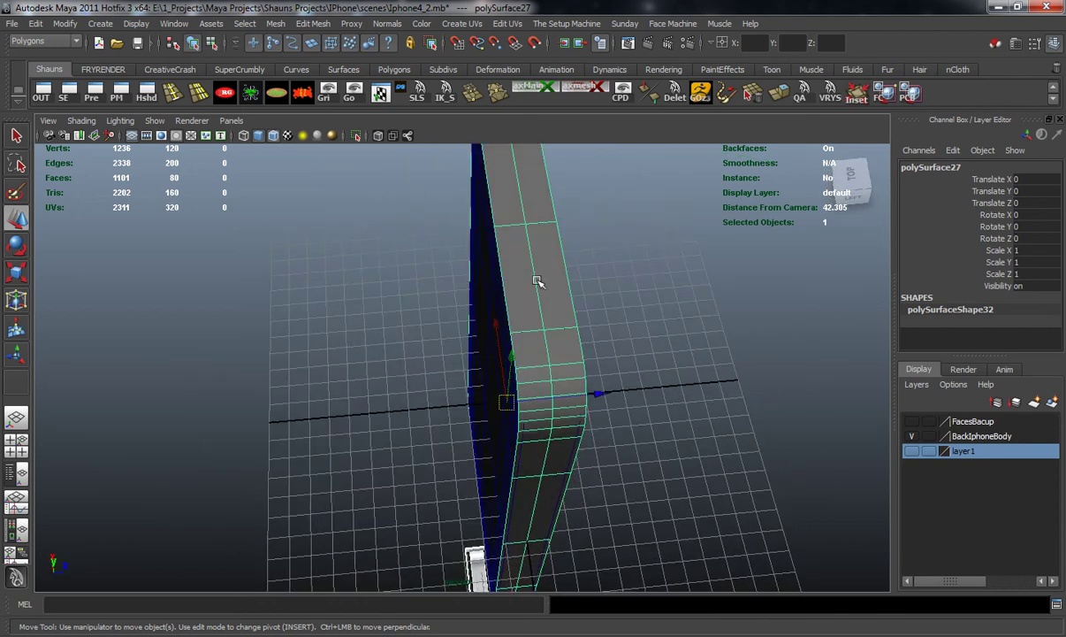
pyautogui.click(302, 93)
# - In the top view, scale the side band along Z to about 0.715 to match the reference image's metal strip
pyautogui.keyDown('alt'); pyautogui.moveTo(368, 178); pyautogui.dragTo(375, 314); pyautogui.keyUp('alt')
pyautogui.press('space')
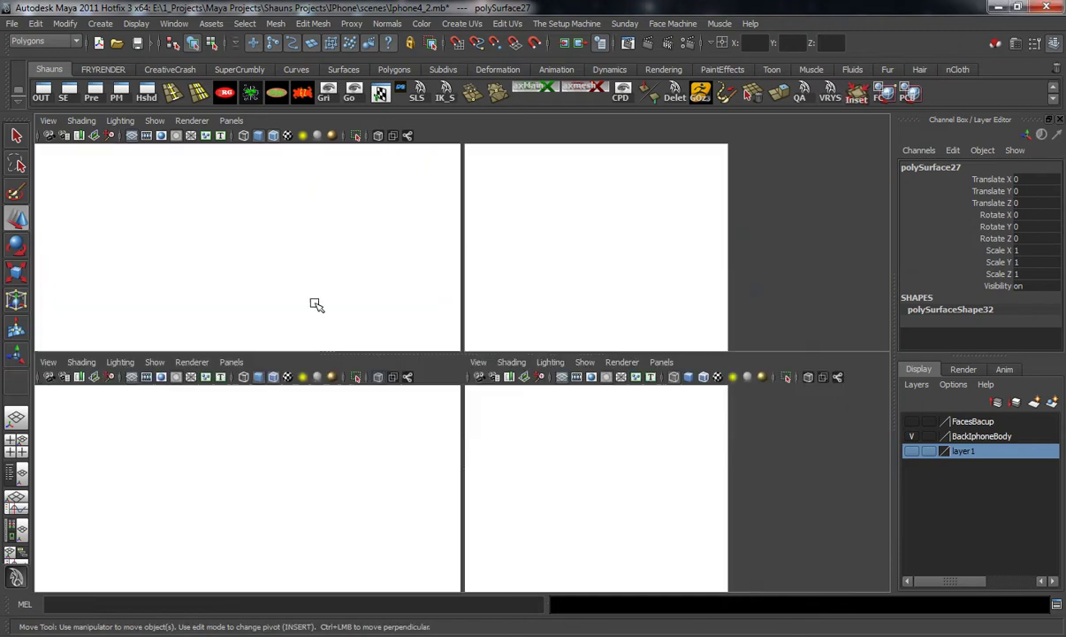
pyautogui.press('space')
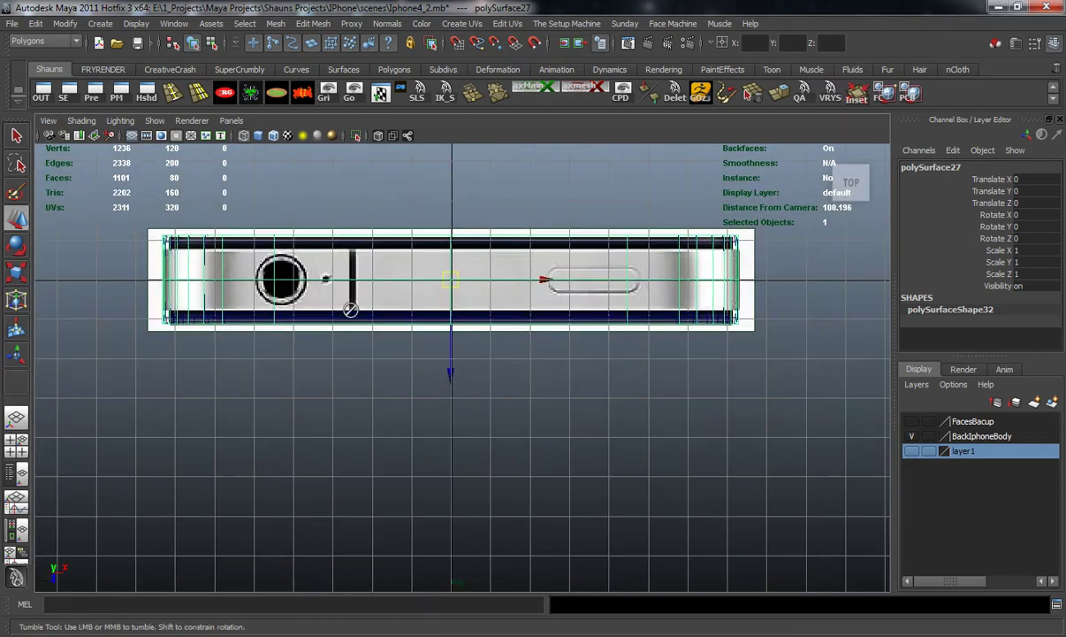
pyautogui.keyDown('alt'); pyautogui.moveTo(431, 316); pyautogui.dragTo(424, 367, button='middle'); pyautogui.keyUp('alt')
pyautogui.scroll(2, 424, 369)
pyautogui.press('r')
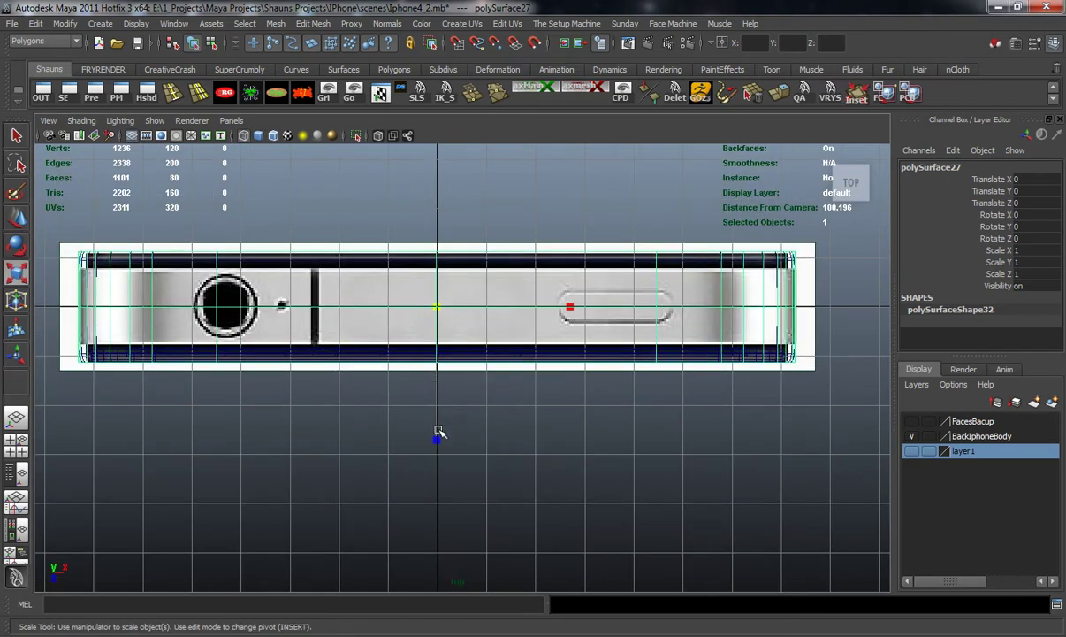
pyautogui.moveTo(438, 437); pyautogui.dragTo(443, 400)
# - Examine the narrowed side band against the phone body in perspective from the front, back and sides
pyautogui.press('space')
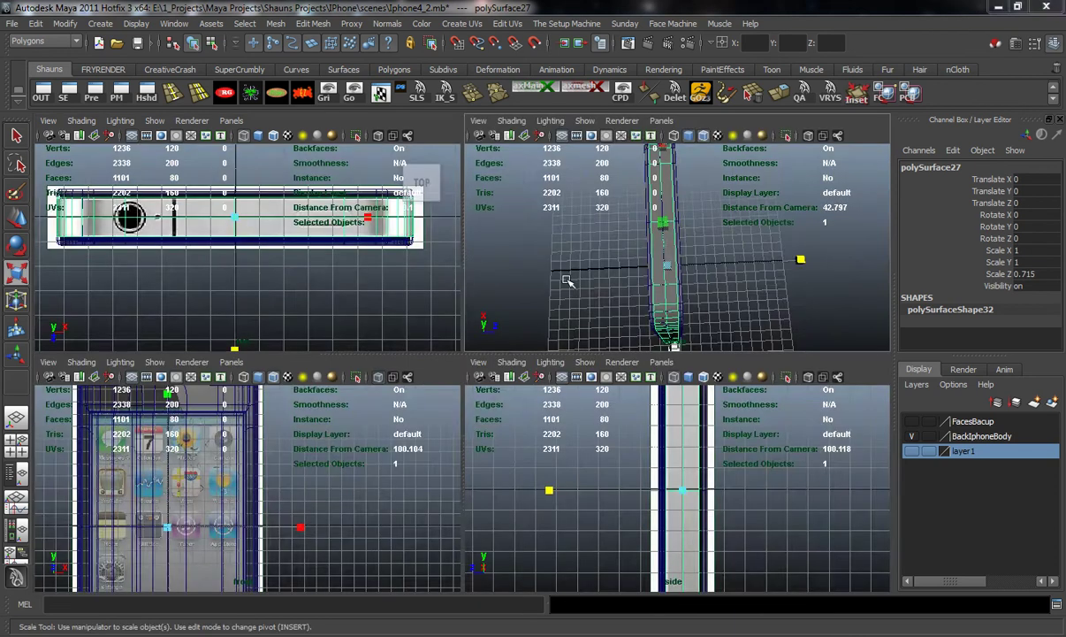
pyautogui.press('space')
pyautogui.keyDown('alt'); pyautogui.moveTo(539, 299); pyautogui.dragTo(411, 325); pyautogui.keyUp('alt')
pyautogui.keyDown('alt'); pyautogui.moveTo(411, 326); pyautogui.dragTo(404, 262, button='middle'); pyautogui.keyUp('alt')
pyautogui.scroll(-3, 404, 263)
pyautogui.keyDown('alt'); pyautogui.moveTo(384, 321); pyautogui.dragTo(398, 323); pyautogui.keyUp('alt')
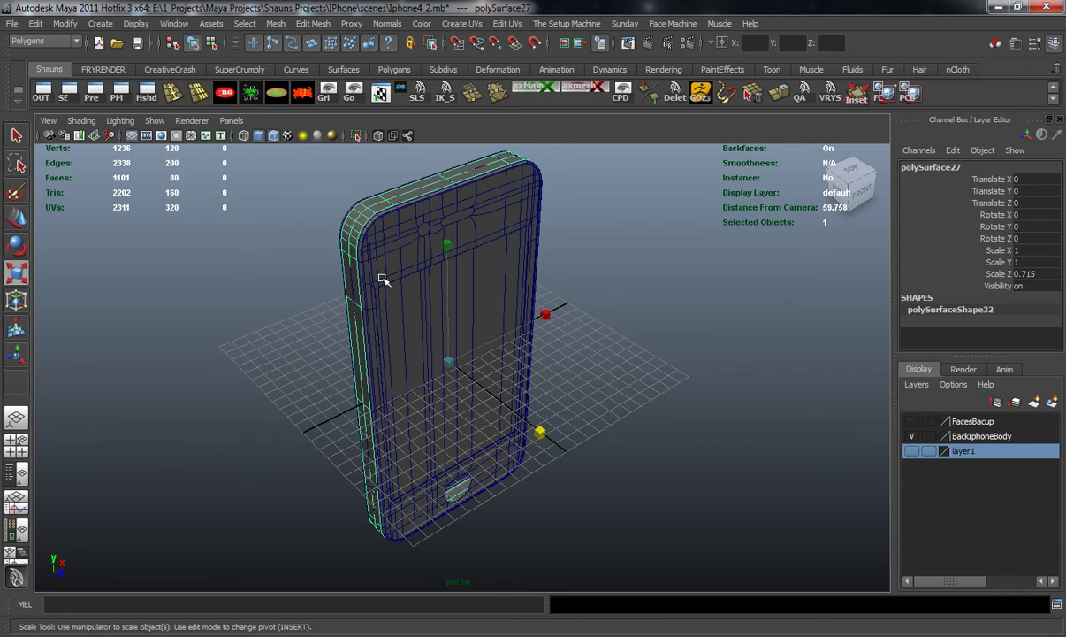
pyautogui.keyDown('alt'); pyautogui.moveTo(363, 323); pyautogui.dragTo(547, 321); pyautogui.keyUp('alt')
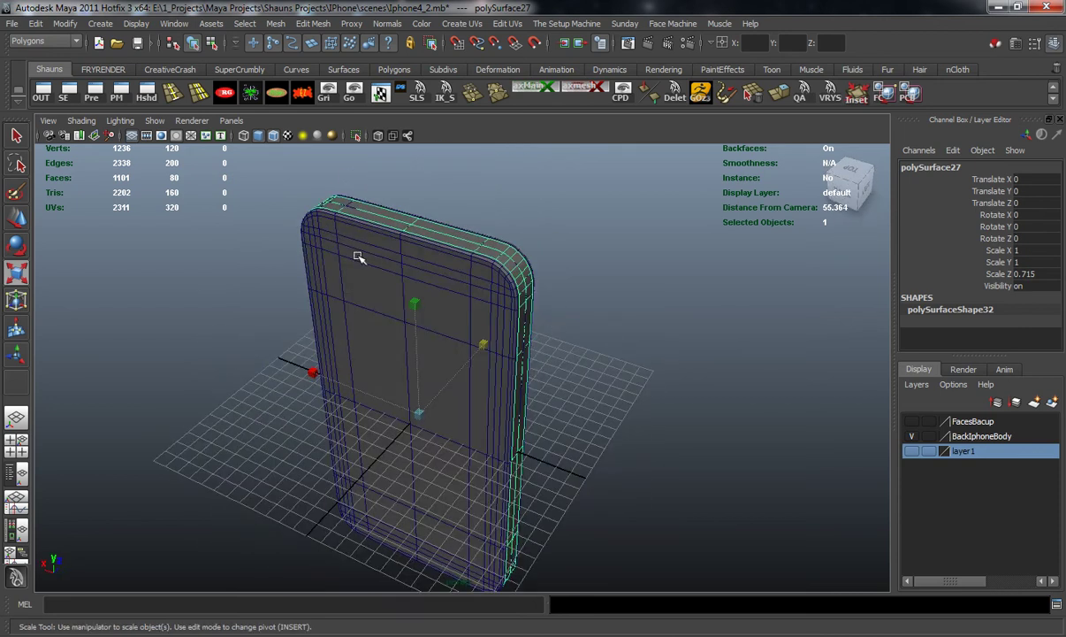
pyautogui.keyDown('alt'); pyautogui.moveTo(360, 257); pyautogui.dragTo(497, 279); pyautogui.keyUp('alt')
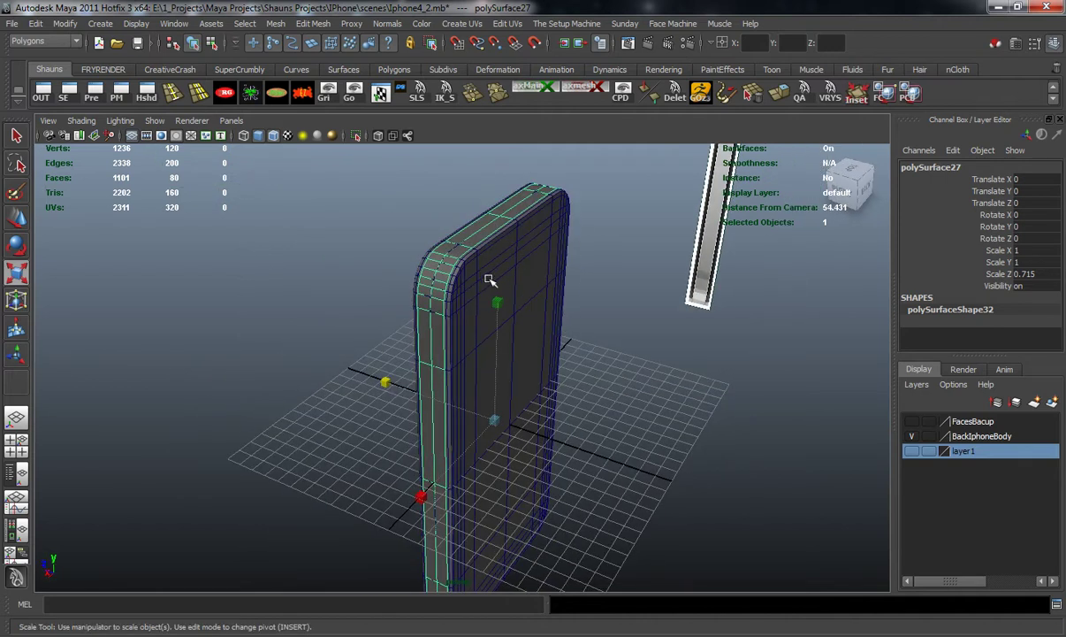
pyautogui.keyDown('alt'); pyautogui.moveTo(447, 243); pyautogui.dragTo(569, 309); pyautogui.keyUp('alt')
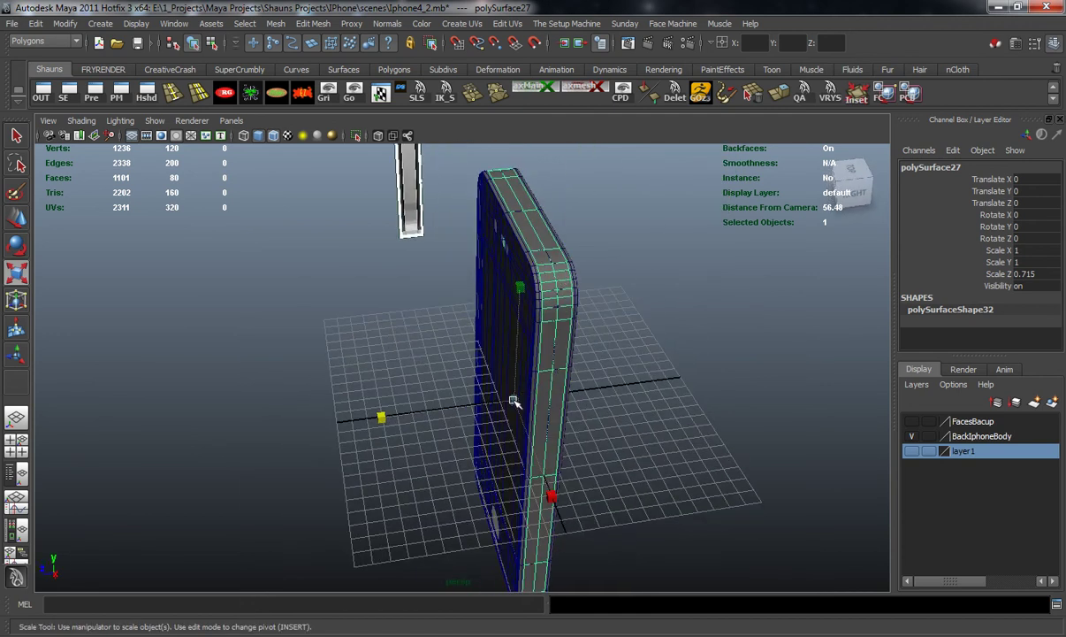
pyautogui.moveTo(514, 400); pyautogui.dragTo(653, 363)
pyautogui.keyDown('alt'); pyautogui.moveTo(546, 336); pyautogui.dragTo(560, 199, button='middle'); pyautogui.keyUp('alt')
pyautogui.keyDown('alt'); pyautogui.moveTo(548, 244); pyautogui.dragTo(570, 249); pyautogui.keyUp('alt')
pyautogui.keyDown('alt'); pyautogui.moveTo(533, 222); pyautogui.dragTo(531, 354, button='middle'); pyautogui.keyUp('alt')
pyautogui.scroll(2, 530, 367)
pyautogui.keyDown('alt'); pyautogui.moveTo(530, 367); pyautogui.dragTo(551, 384); pyautogui.keyUp('alt')
pyautogui.keyDown('alt'); pyautogui.moveTo(530, 364); pyautogui.dragTo(532, 378, button='middle'); pyautogui.keyUp('alt')
# - Try enlarging the side band uniformly to about 1.016 in X and Y, checking its fit around the front corner
pyautogui.moveTo(483, 383); pyautogui.dragTo(481, 383)
pyautogui.keyDown('alt'); pyautogui.moveTo(539, 335); pyautogui.dragTo(410, 333); pyautogui.keyUp('alt')
pyautogui.keyDown('alt'); pyautogui.moveTo(454, 310); pyautogui.dragTo(400, 394, button='middle'); pyautogui.keyUp('alt')
pyautogui.scroll(5, 399, 395)
pyautogui.keyDown('alt'); pyautogui.moveTo(410, 387); pyautogui.dragTo(424, 367); pyautogui.keyUp('alt')
pyautogui.keyDown('alt'); pyautogui.moveTo(499, 333); pyautogui.dragTo(500, 428, button='middle'); pyautogui.keyUp('alt')
pyautogui.scroll(4, 499, 428)
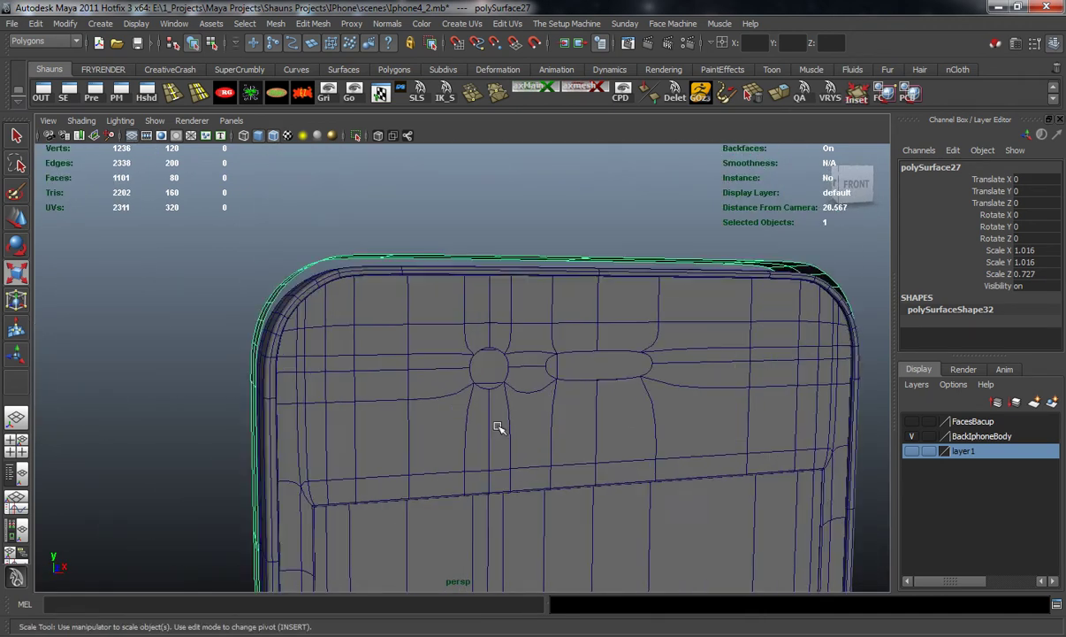
pyautogui.keyDown('alt'); pyautogui.moveTo(481, 391); pyautogui.dragTo(477, 394); pyautogui.keyUp('alt')
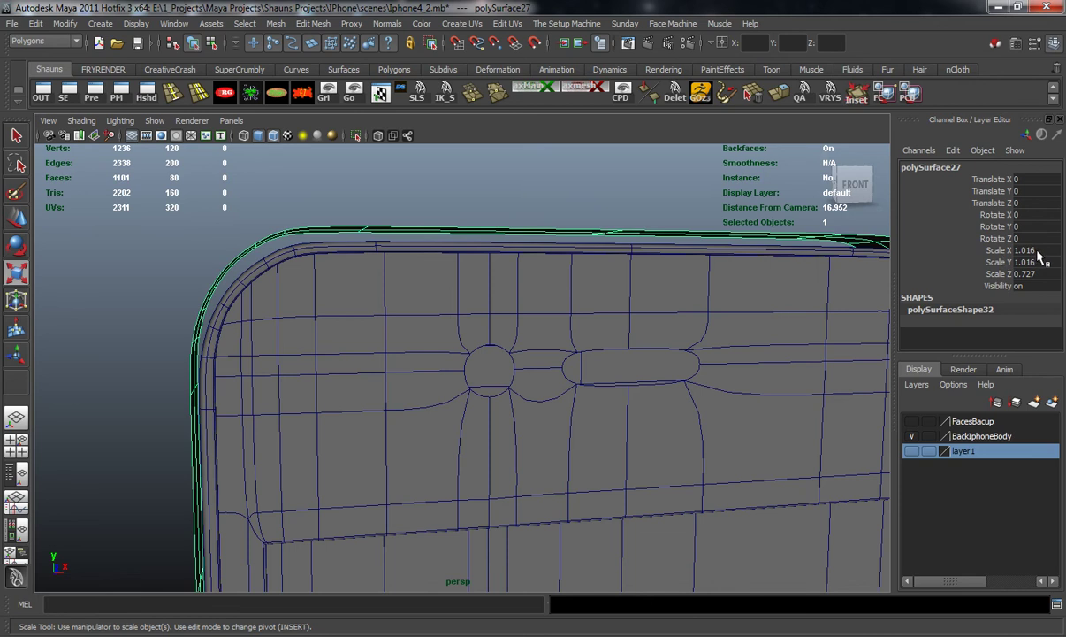
# - Undo both scale changes on the side band and clear its history again
pyautogui.hotkey('ctrl', 'z')
pyautogui.hotkey('ctrl', 'z')
pyautogui.click(302, 93)
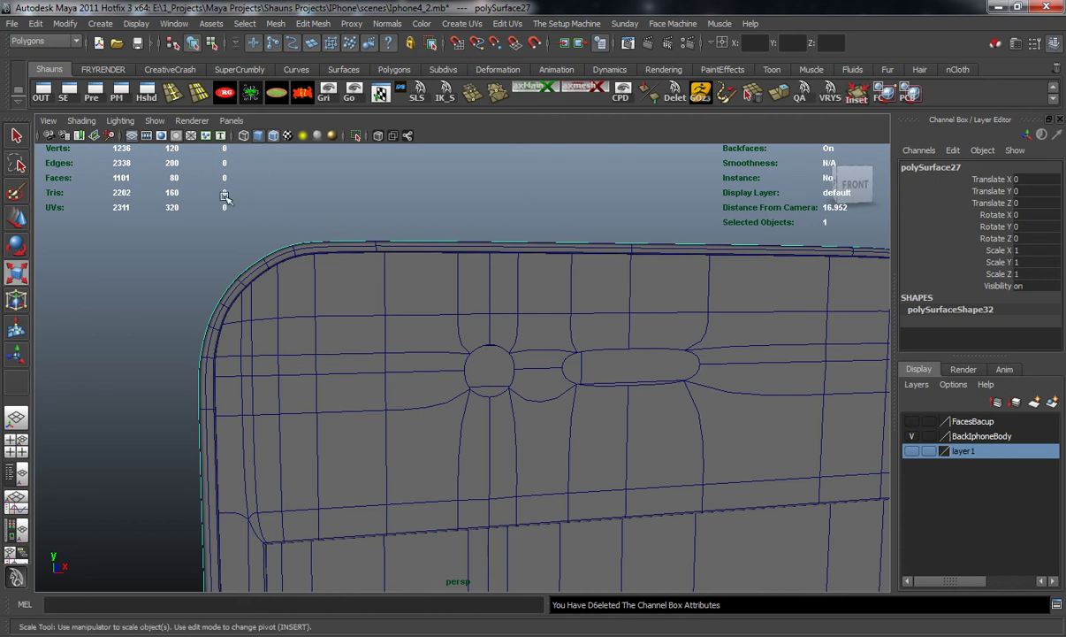
# - Set the side band's X, Y and Z scale to 1.05 and check the gap around the whole phone
pyautogui.keyDown('alt'); pyautogui.moveTo(224, 197); pyautogui.dragTo(228, 209); pyautogui.keyUp('alt')
pyautogui.moveTo(1024, 254); pyautogui.dragTo(1030, 276)
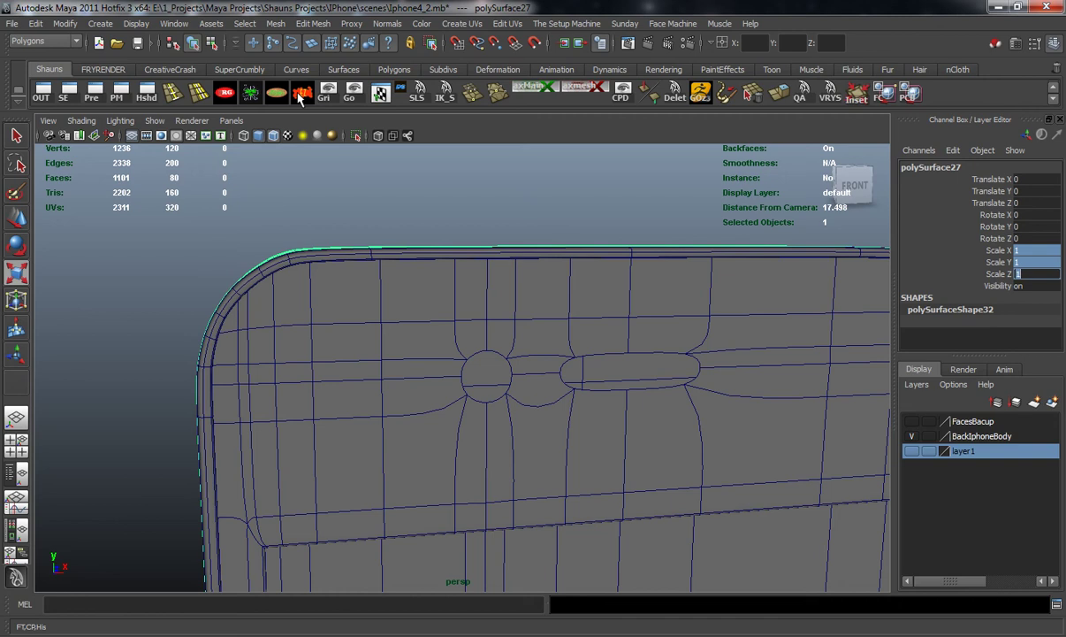
pyautogui.press('r')
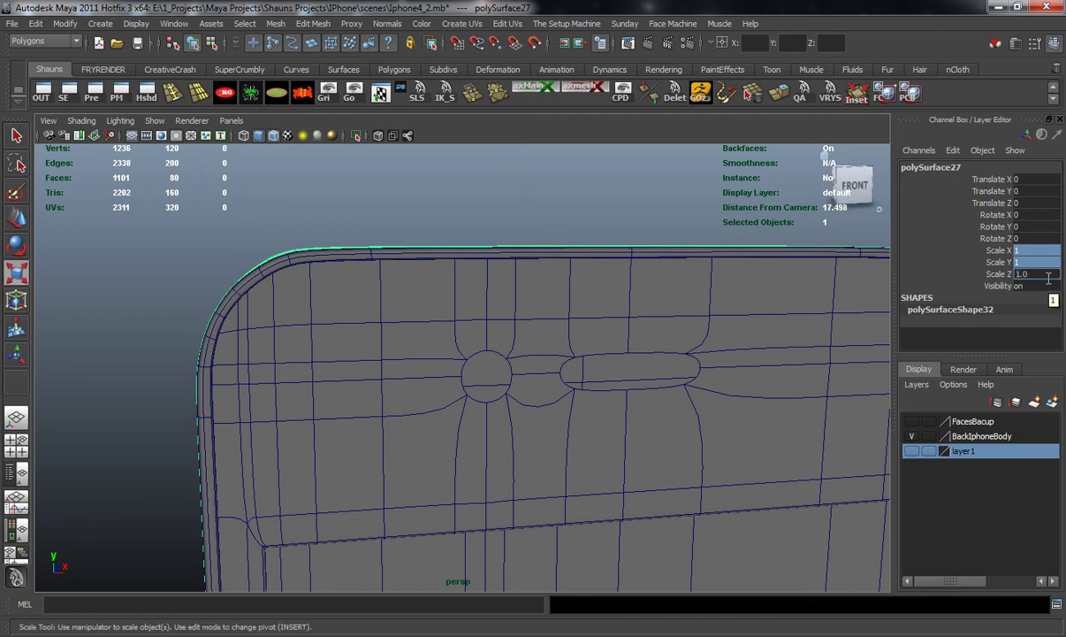
pyautogui.press('Return')
pyautogui.keyDown('alt'); pyautogui.moveTo(499, 296); pyautogui.dragTo(322, 376, button='right'); pyautogui.keyUp('alt')
pyautogui.keyDown('alt'); pyautogui.moveTo(371, 426); pyautogui.dragTo(345, 317, button='middle'); pyautogui.keyUp('alt')
pyautogui.keyDown('alt'); pyautogui.moveTo(345, 402); pyautogui.dragTo(319, 240, button='middle'); pyautogui.keyUp('alt')
pyautogui.scroll(-2, 321, 246)
pyautogui.keyDown('alt'); pyautogui.moveTo(328, 257); pyautogui.dragTo(305, 259); pyautogui.keyUp('alt')
pyautogui.keyDown('alt'); pyautogui.moveTo(348, 252); pyautogui.dragTo(360, 352, button='middle'); pyautogui.keyUp('alt')
# - Set the side band's X, Y and Z scale to 1.002 and check the gap at the upper front corner
pyautogui.click(1029, 250)
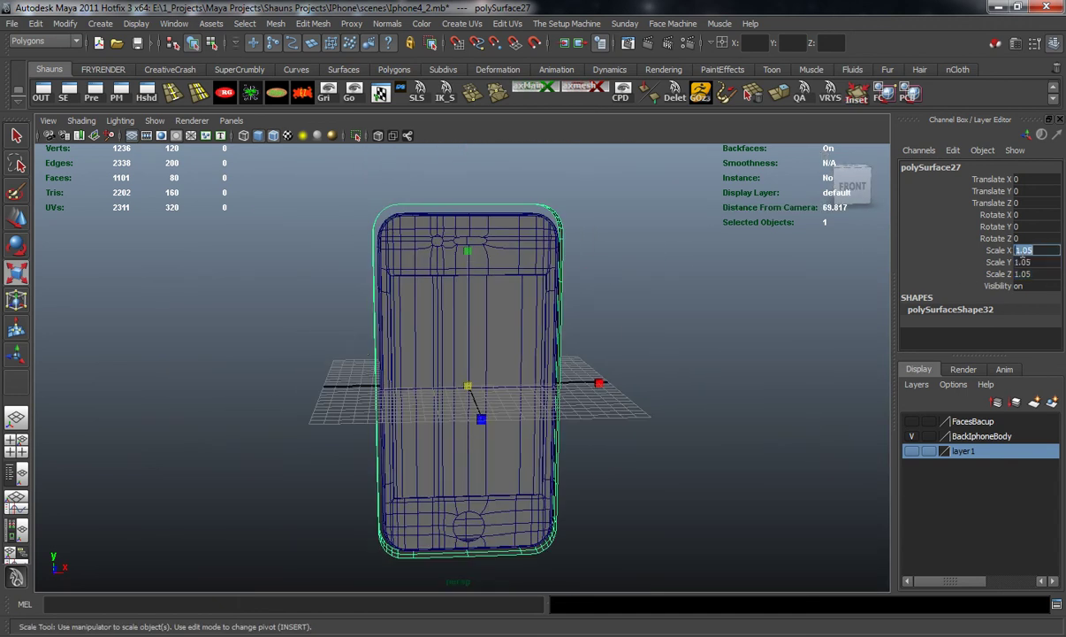
pyautogui.moveTo(1039, 252); pyautogui.dragTo(1039, 268)
pyautogui.click(710, 293)
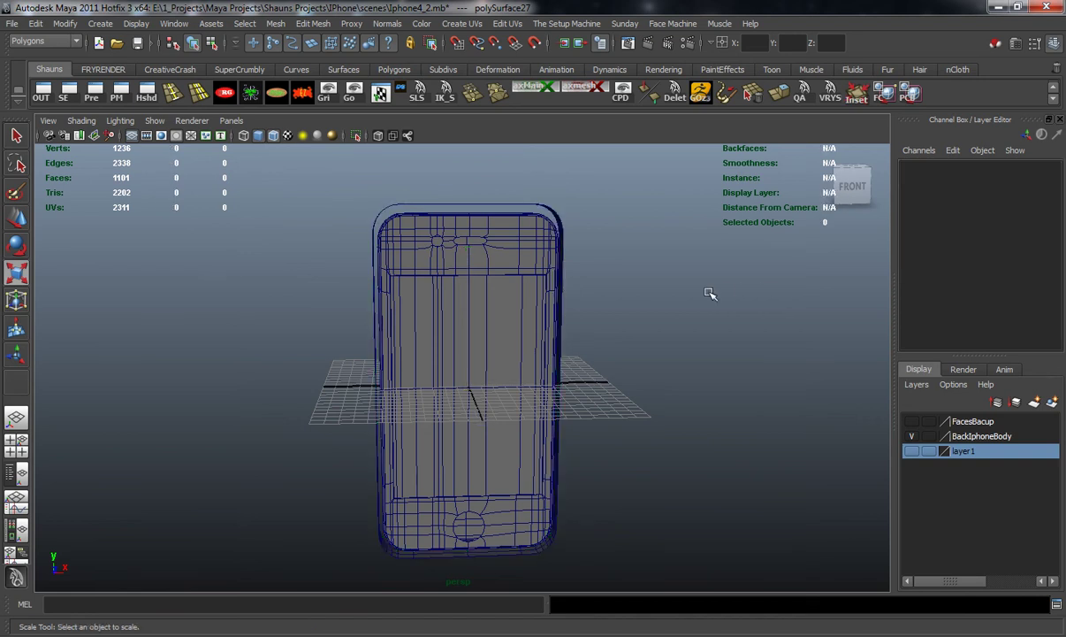
pyautogui.click(547, 210)
pyautogui.moveTo(1036, 251); pyautogui.dragTo(1036, 276)
pyautogui.click(1037, 274)
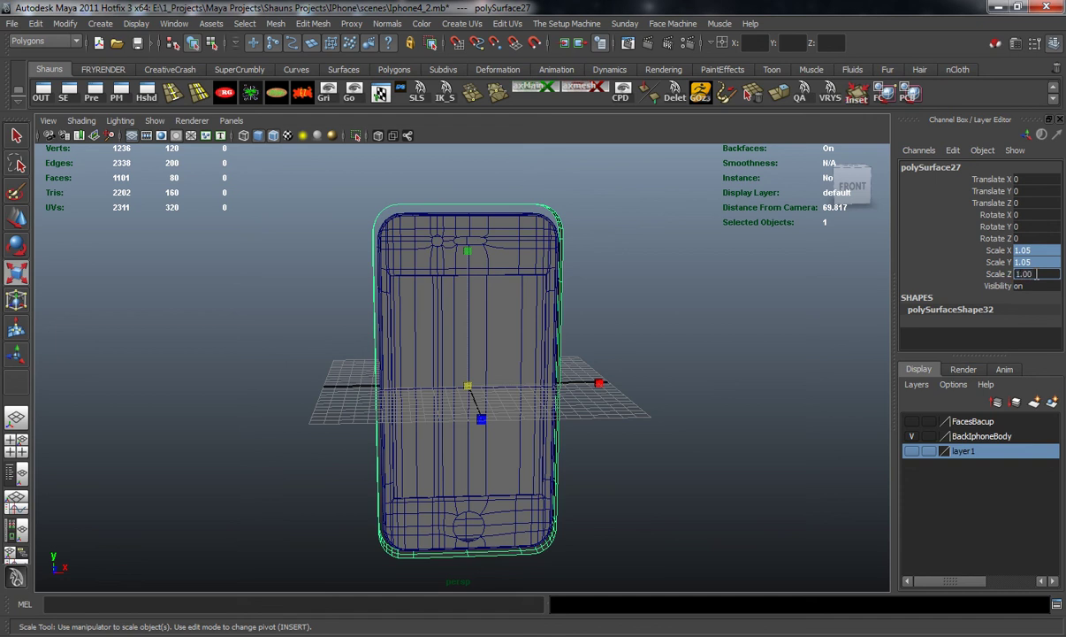
pyautogui.write('1.002')
pyautogui.press('Return')
pyautogui.keyDown('alt'); pyautogui.moveTo(407, 210); pyautogui.dragTo(412, 255); pyautogui.keyUp('alt')
pyautogui.keyDown('alt'); pyautogui.moveTo(412, 255); pyautogui.dragTo(473, 397, button='middle'); pyautogui.keyUp('alt')
pyautogui.scroll(8, 474, 398)
pyautogui.keyDown('alt'); pyautogui.moveTo(474, 398); pyautogui.dragTo(346, 336); pyautogui.keyUp('alt')
pyautogui.scroll(3, 402, 354)
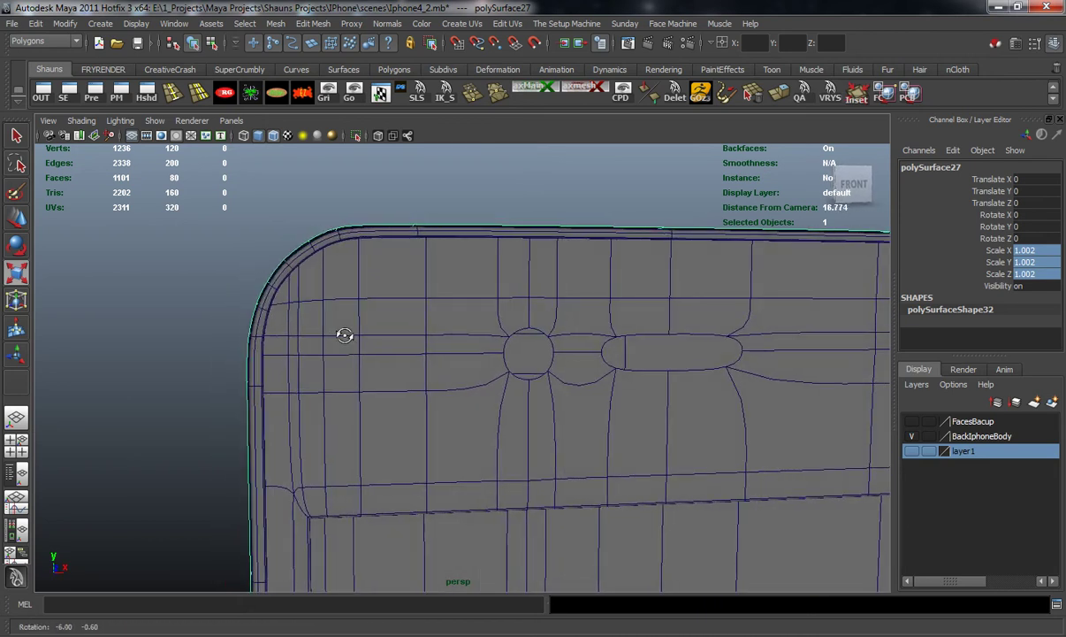
# - Raise the side band's X, Y and Z scale to 1.003 and again to 1.007
pyautogui.moveTo(1035, 252); pyautogui.dragTo(1039, 276)
pyautogui.click(1040, 274)
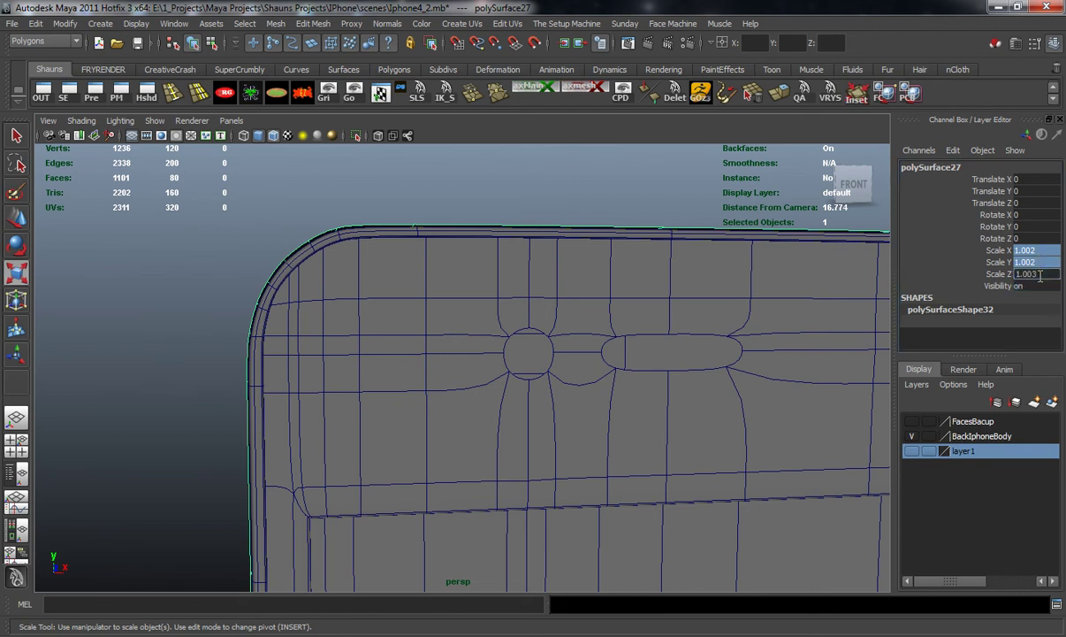
pyautogui.write('1.003')
pyautogui.press('Return')
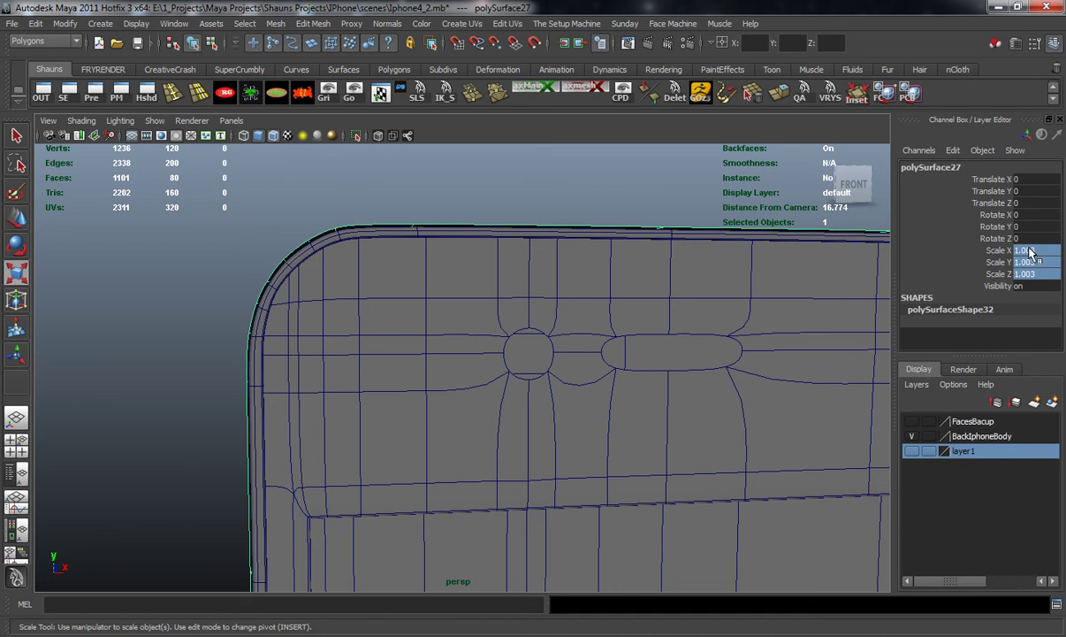
pyautogui.click(1043, 275)
pyautogui.write('1')
pyautogui.press('Return')
pyautogui.keyDown('alt'); pyautogui.moveTo(379, 265); pyautogui.dragTo(406, 273); pyautogui.keyUp('alt')
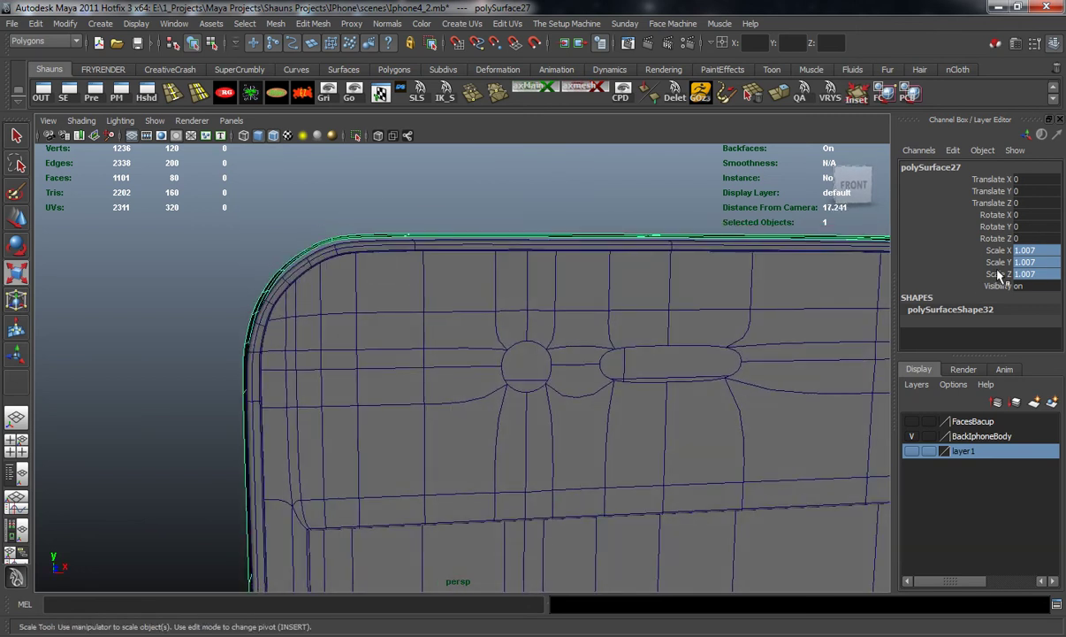
# - Set the side band's X, Y and Z scale to 1.01
pyautogui.moveTo(1032, 250); pyautogui.dragTo(1035, 278)
pyautogui.write('1.01')
pyautogui.press('Return')
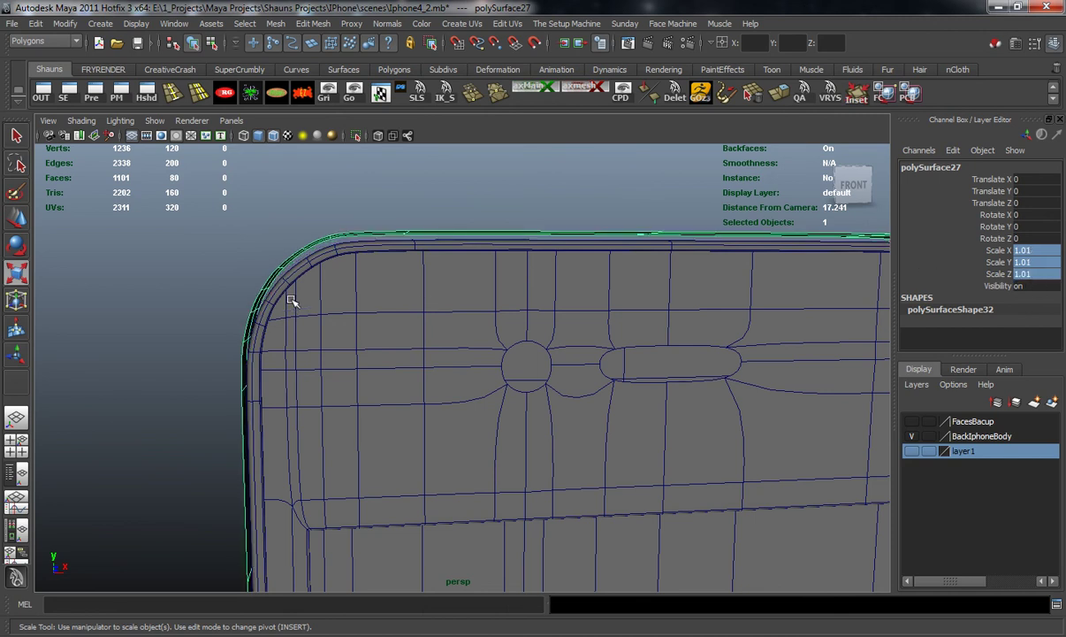
# - Examine the enlarged side band around the phone body from the front, side and back
pyautogui.keyDown('alt'); pyautogui.moveTo(290, 301); pyautogui.dragTo(264, 297); pyautogui.keyUp('alt')
pyautogui.keyDown('alt'); pyautogui.moveTo(662, 345); pyautogui.dragTo(580, 352, button='right'); pyautogui.keyUp('alt')
pyautogui.keyDown('alt'); pyautogui.moveTo(579, 351); pyautogui.dragTo(567, 243, button='middle'); pyautogui.keyUp('alt')
pyautogui.keyDown('alt'); pyautogui.moveTo(495, 321); pyautogui.dragTo(249, 318); pyautogui.keyUp('alt')
pyautogui.keyDown('alt'); pyautogui.moveTo(498, 285); pyautogui.dragTo(277, 284); pyautogui.keyUp('alt')
pyautogui.keyDown('alt'); pyautogui.moveTo(277, 285); pyautogui.dragTo(299, 275, button='right'); pyautogui.keyUp('alt')
pyautogui.keyDown('alt'); pyautogui.moveTo(299, 276); pyautogui.dragTo(352, 338, button='middle'); pyautogui.keyUp('alt')
pyautogui.keyDown('alt'); pyautogui.moveTo(352, 338); pyautogui.dragTo(366, 298); pyautogui.keyUp('alt')
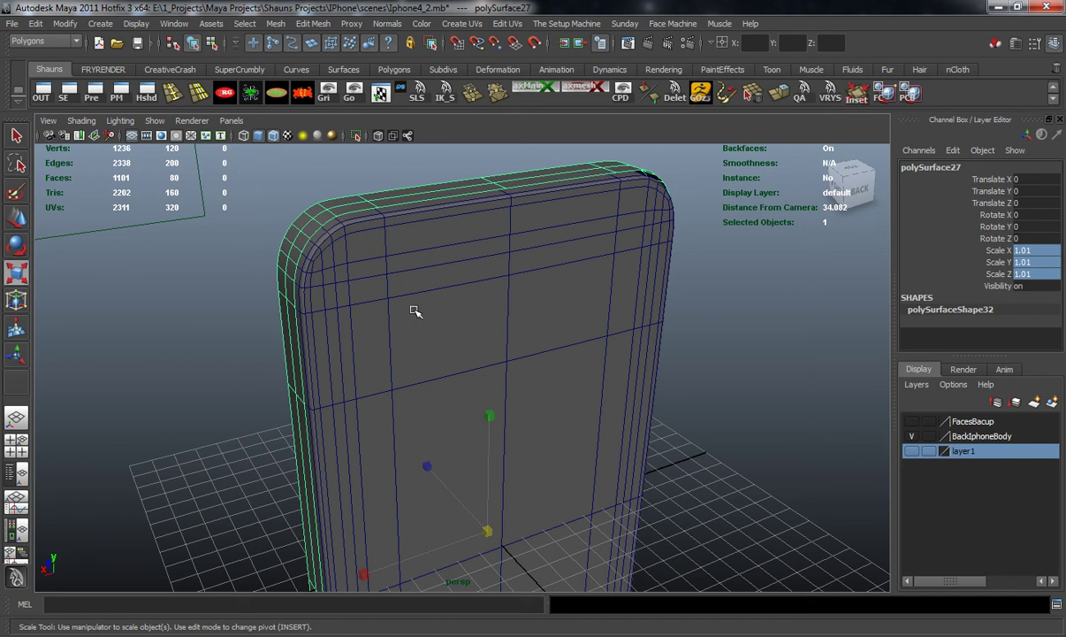
pyautogui.keyDown('alt'); pyautogui.moveTo(415, 312); pyautogui.dragTo(567, 336, button='right'); pyautogui.keyUp('alt')
pyautogui.keyDown('alt'); pyautogui.moveTo(566, 335); pyautogui.dragTo(499, 324, button='middle'); pyautogui.keyUp('alt')
pyautogui.keyDown('alt'); pyautogui.moveTo(499, 325); pyautogui.dragTo(474, 328, button='right'); pyautogui.keyUp('alt')
pyautogui.keyDown('alt'); pyautogui.moveTo(474, 328); pyautogui.dragTo(530, 303, button='middle'); pyautogui.keyUp('alt')
pyautogui.keyDown('alt'); pyautogui.moveTo(531, 302); pyautogui.dragTo(484, 322, button='right'); pyautogui.keyUp('alt')
pyautogui.keyDown('alt'); pyautogui.moveTo(482, 322); pyautogui.dragTo(650, 251); pyautogui.keyUp('alt')
pyautogui.keyDown('alt'); pyautogui.moveTo(619, 305); pyautogui.dragTo(552, 304); pyautogui.keyUp('alt')
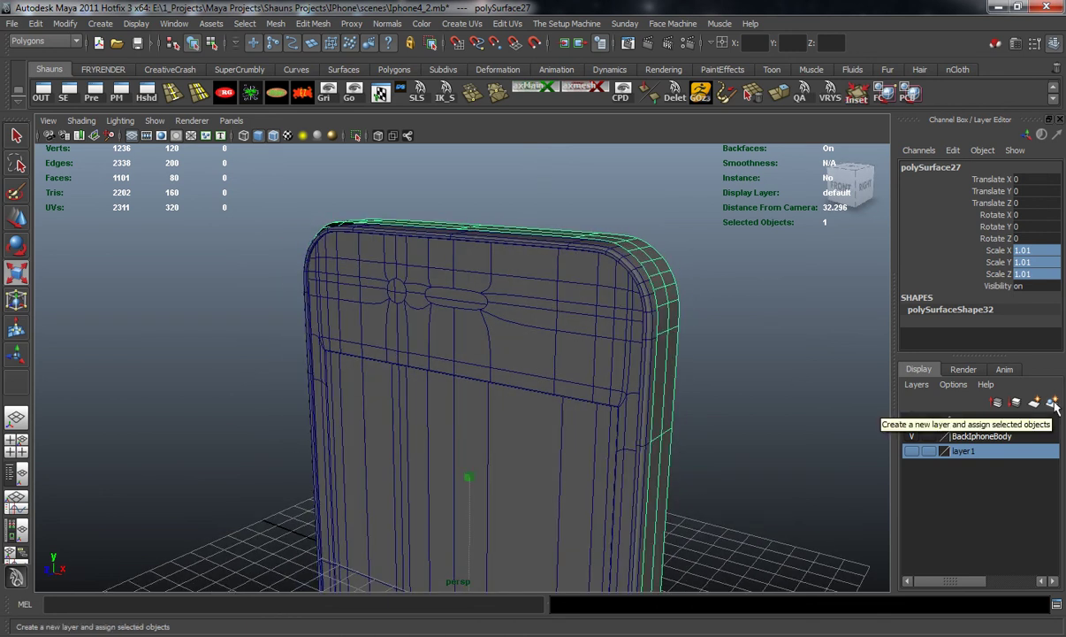